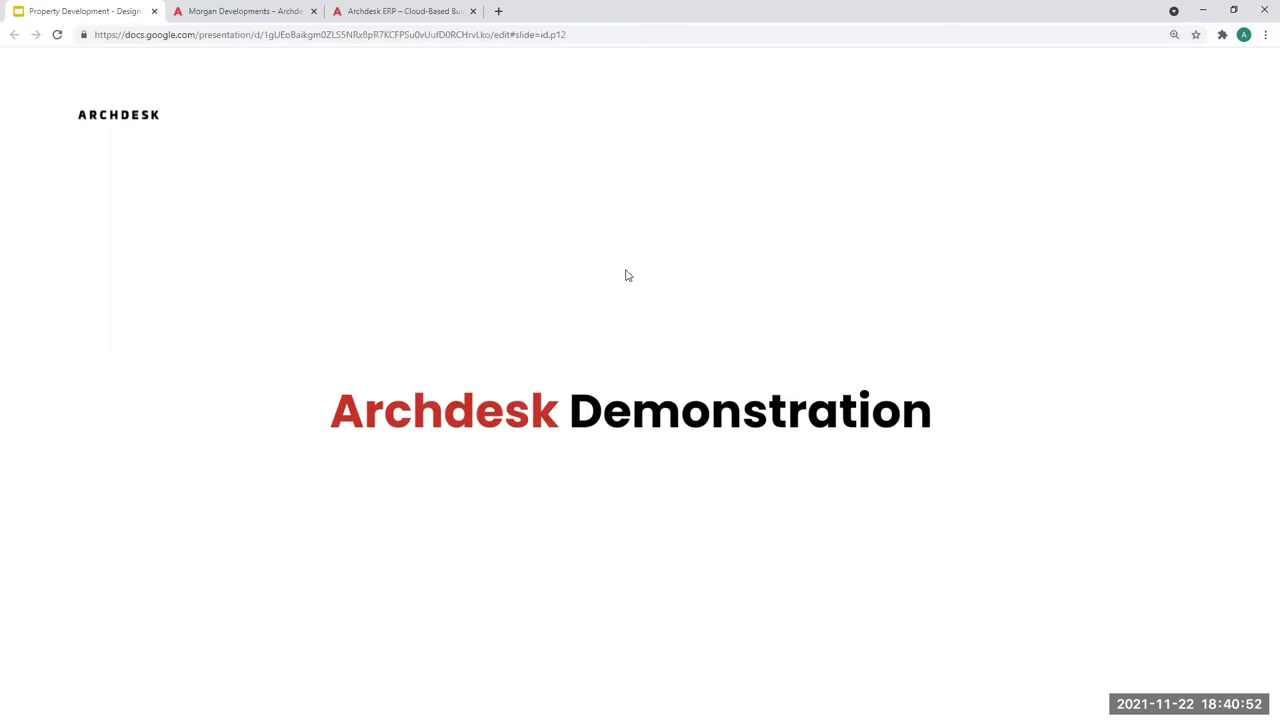
# Switch to the Morgan Developments site in Archdesk and review the Project Design dashboard down to its Project List
pyautogui.click(249, 12)
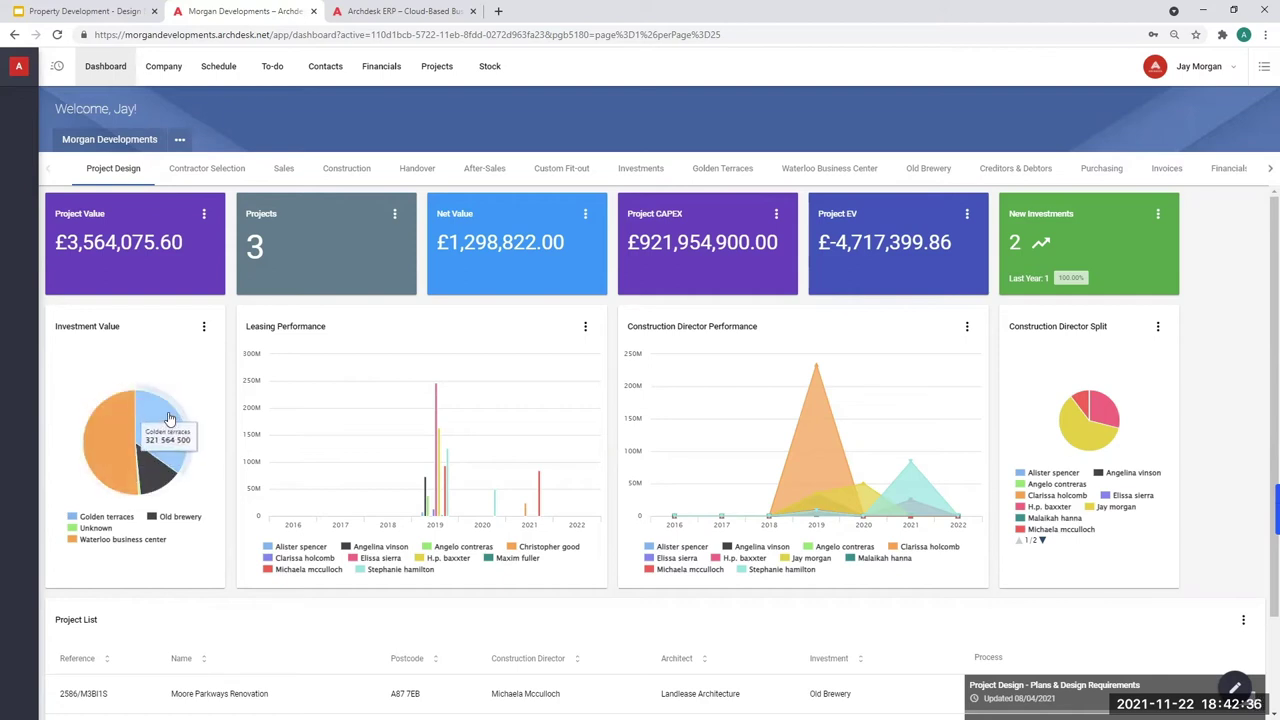
pyautogui.scroll(-2, 266, 405)
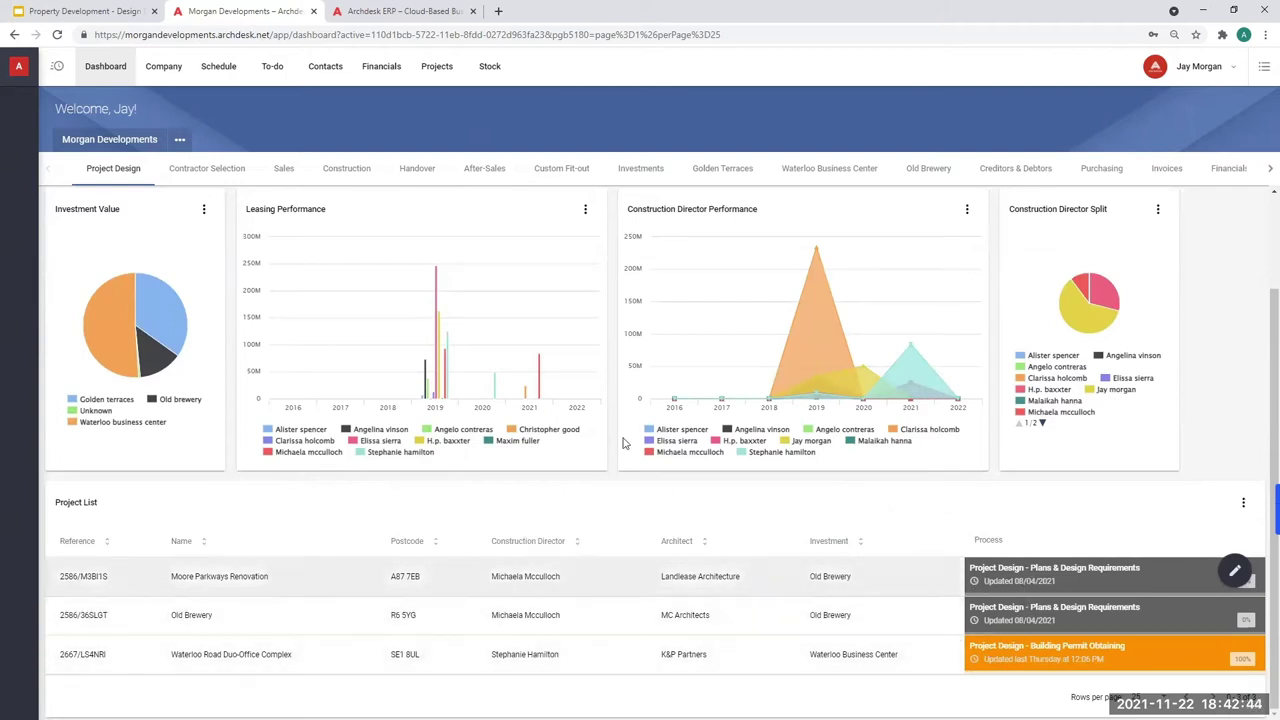
pyautogui.scroll(2, 557, 290)
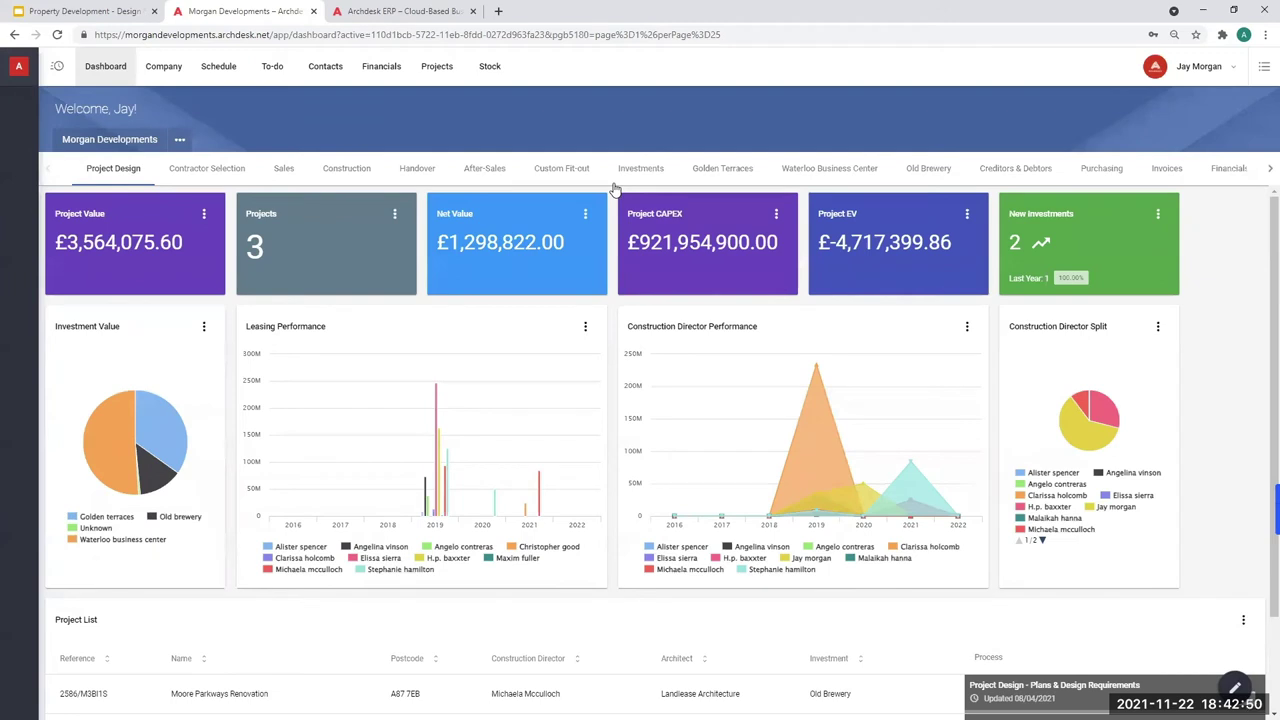
# Open the Golden Terraces dashboard and review its budget cards, project table and quotations widget
pyautogui.click(714, 175)
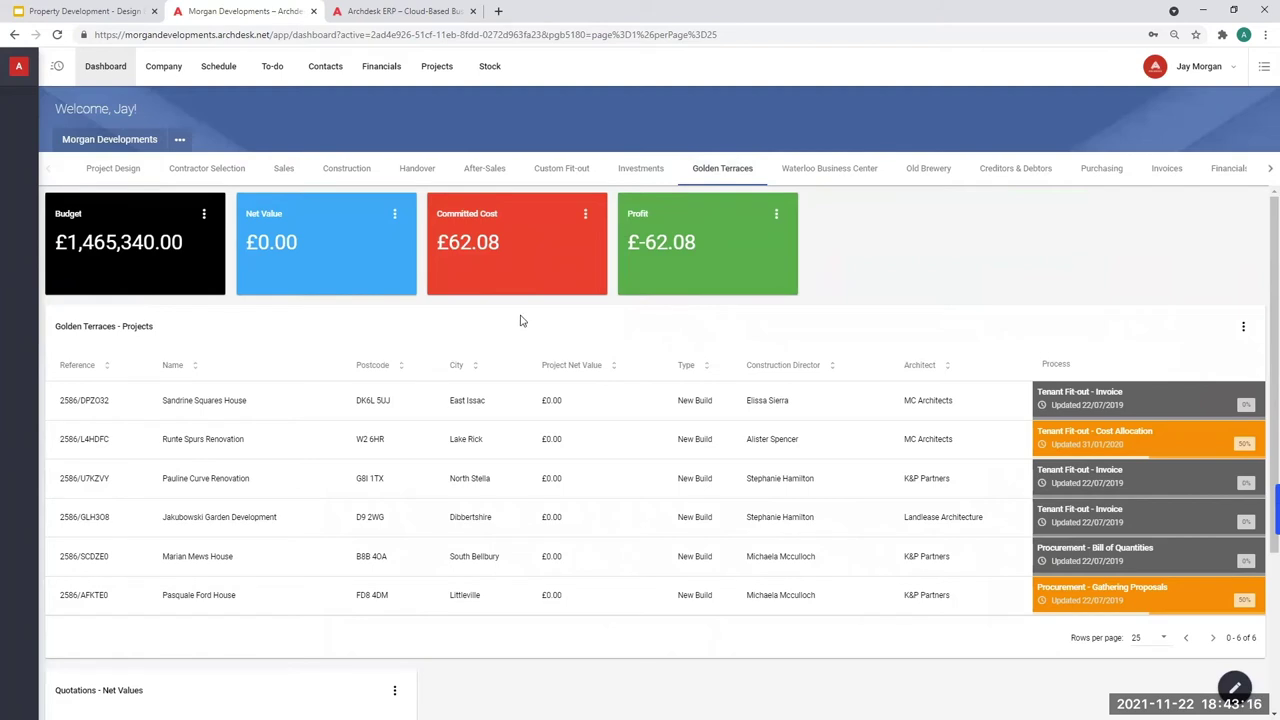
pyautogui.scroll(-2, 430, 305)
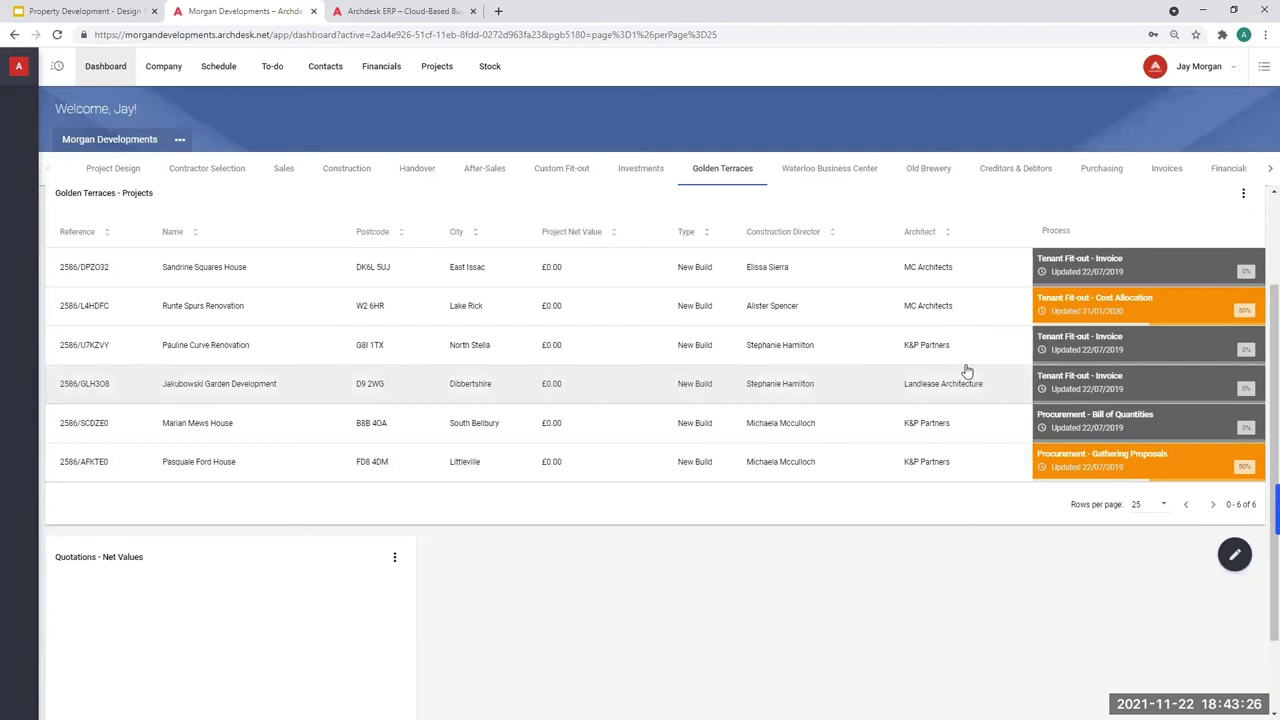
pyautogui.scroll(-1, 945, 375)
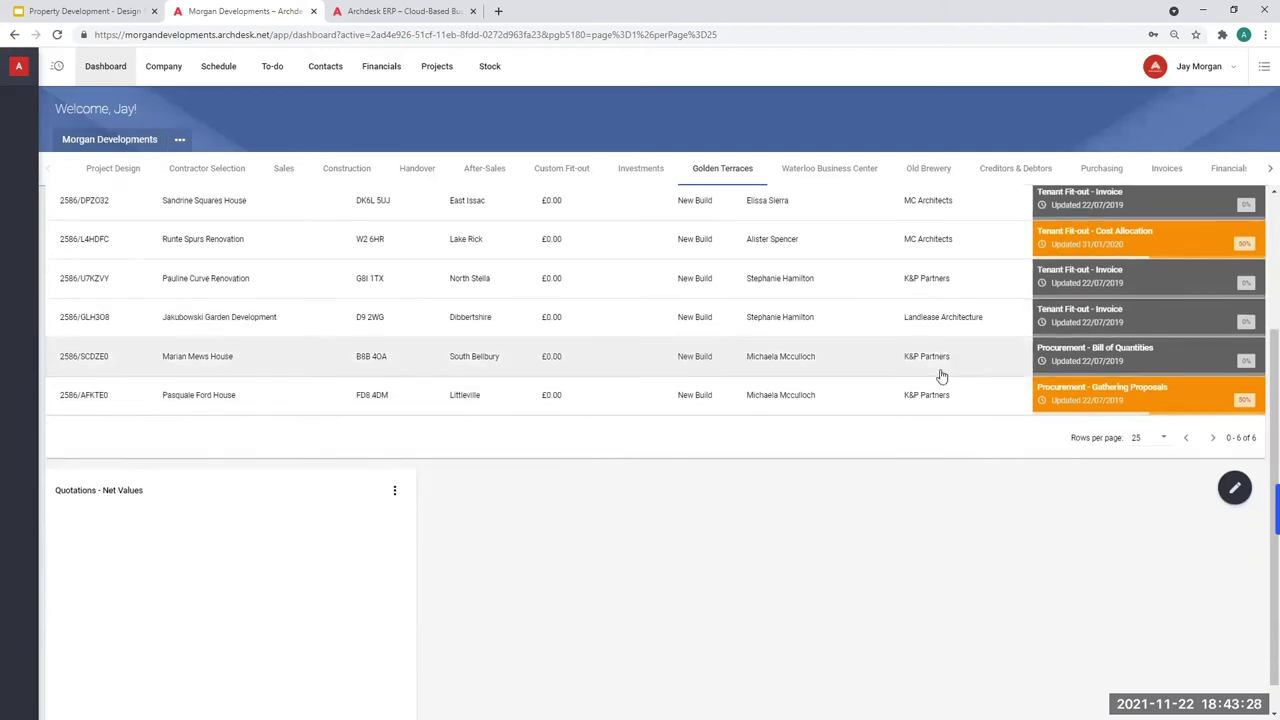
pyautogui.scroll(2, 938, 373)
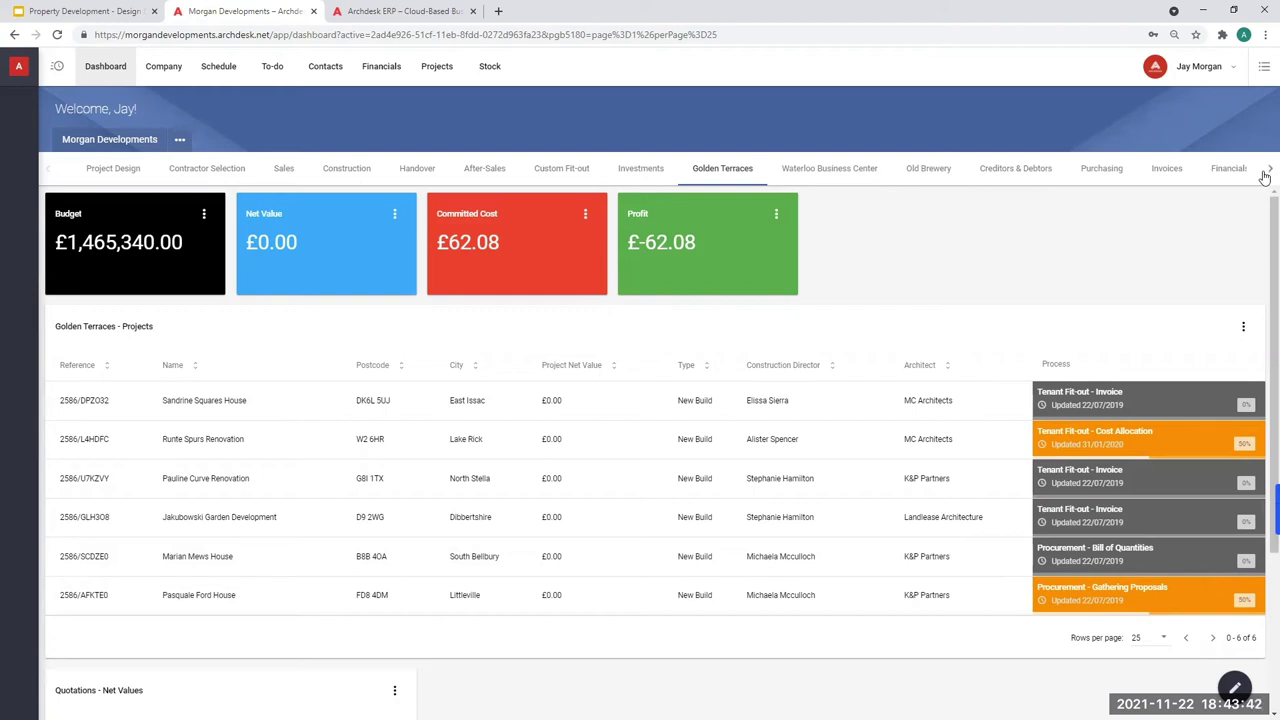
# Bring up the Financials dashboard with its invoice cards and charts, and enlarge the page for readability
pyautogui.click(1266, 172)
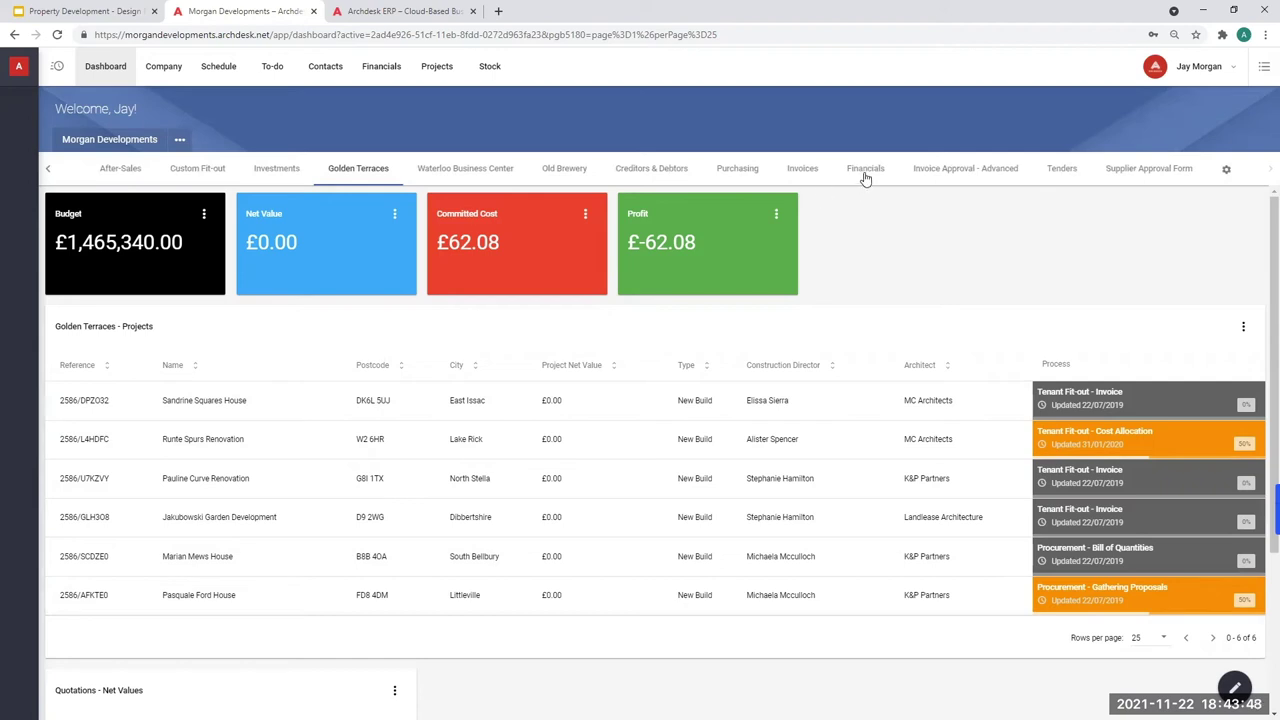
pyautogui.click(864, 177)
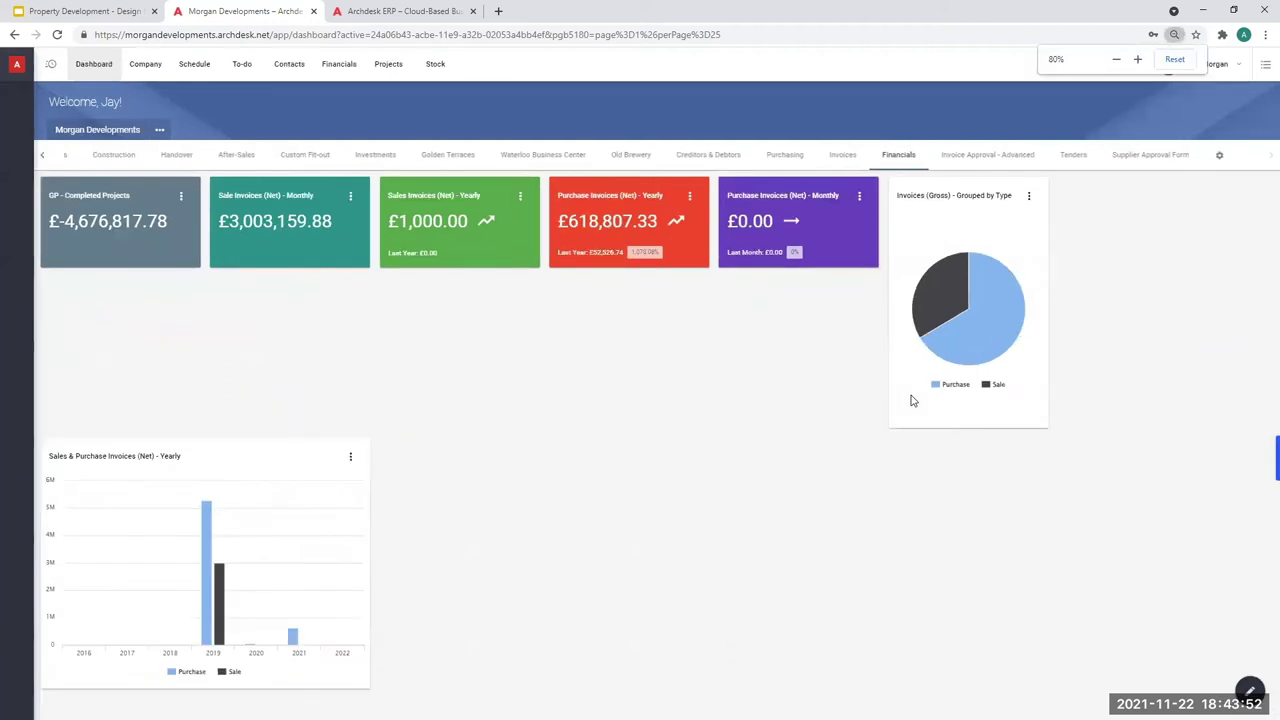
pyautogui.hotkey('ctrl', '+')
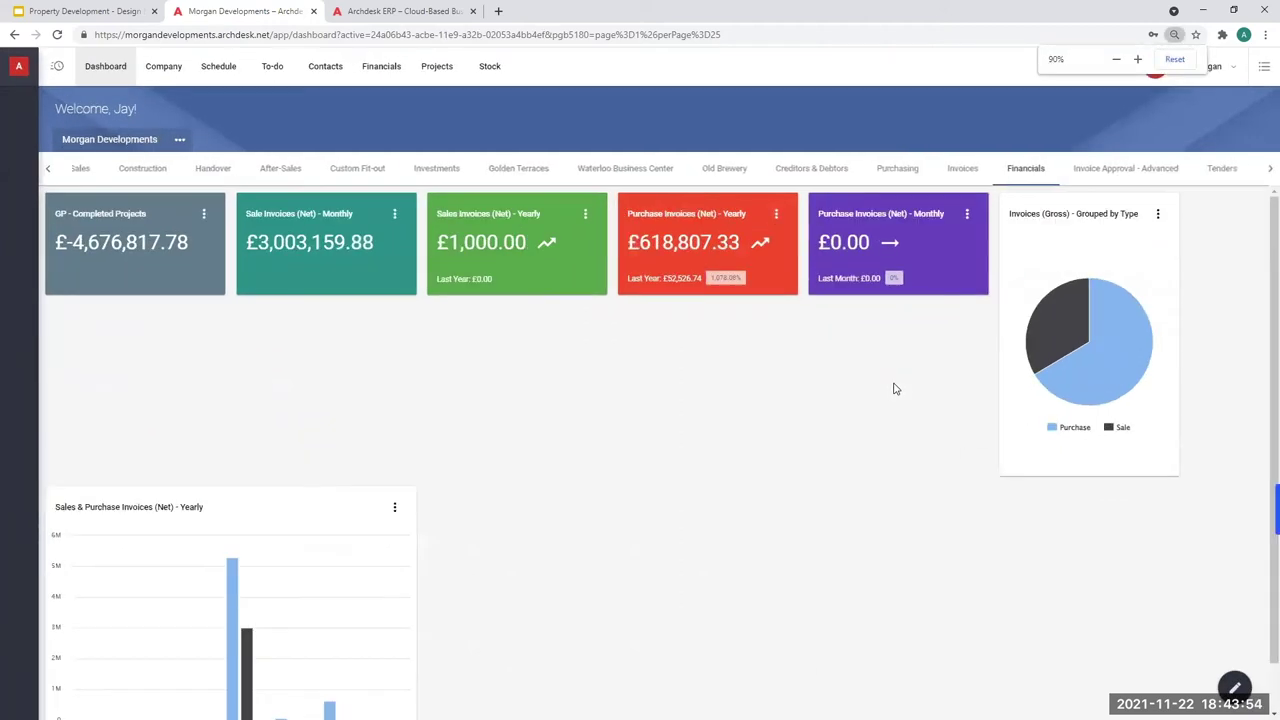
pyautogui.hotkey('ctrl', '+')
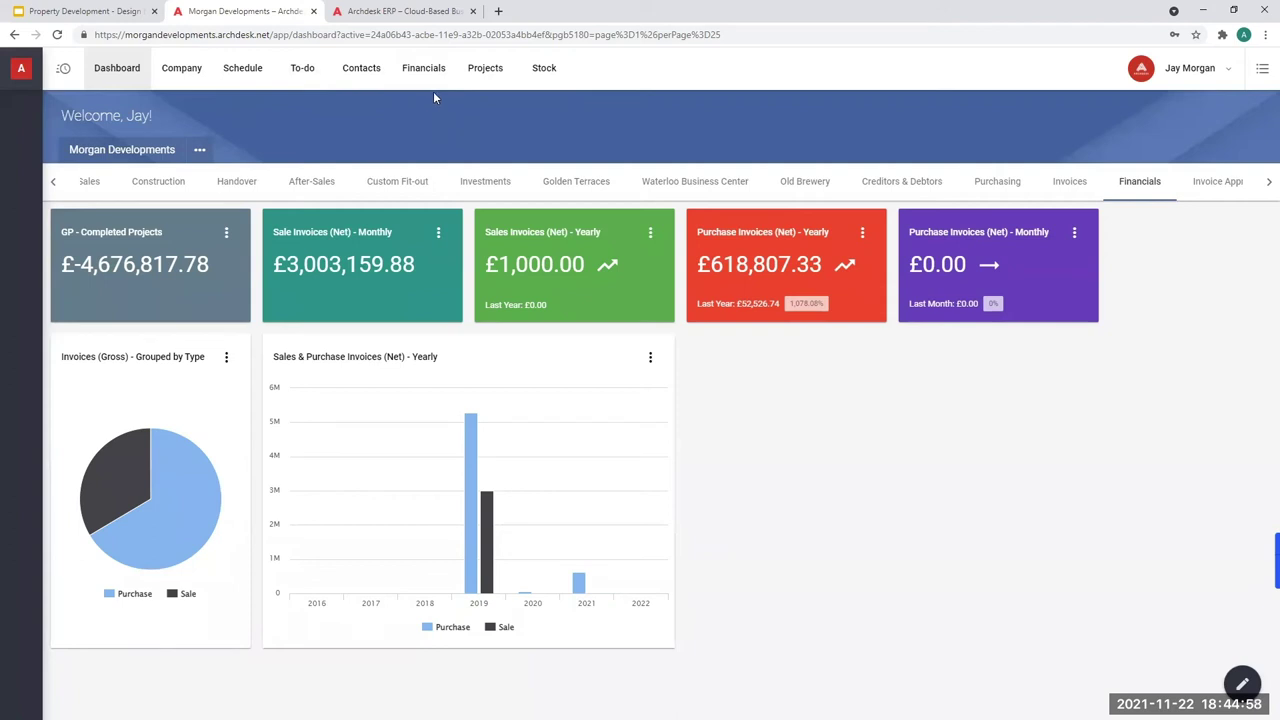
# Open the Waterloo Road Duo-Office Complex from the project list and review its full details
pyautogui.click(484, 76)
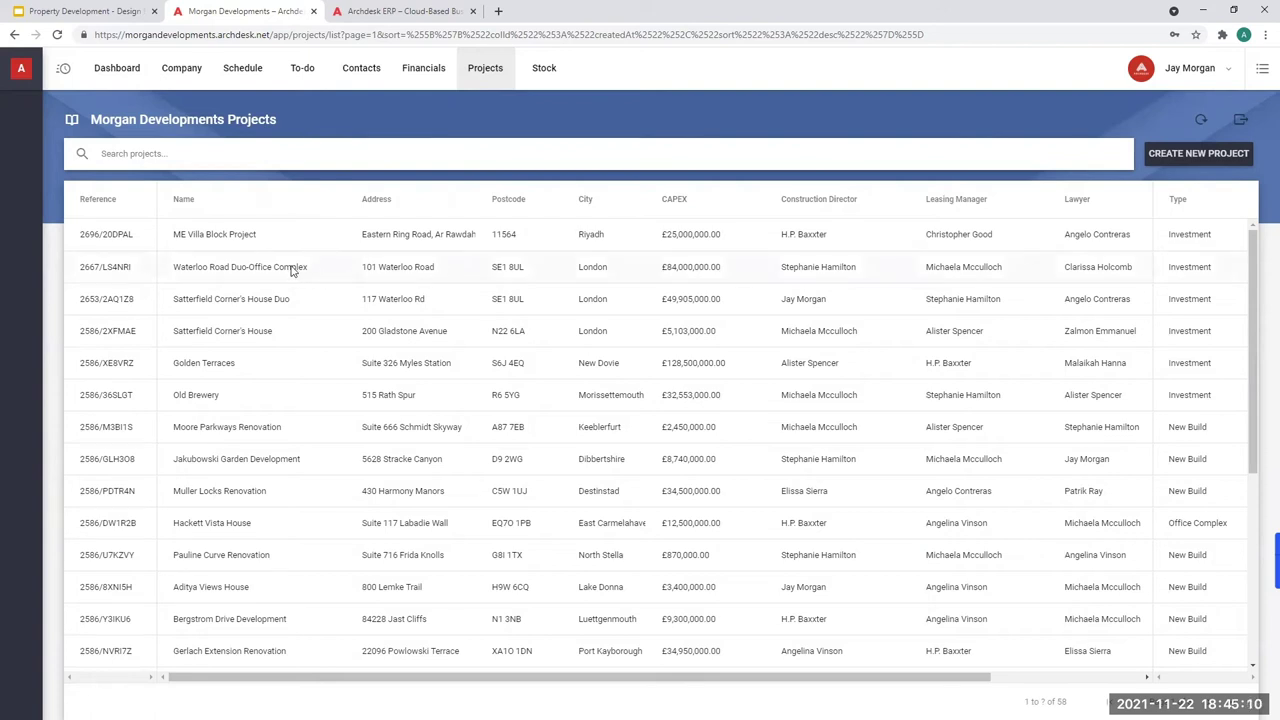
pyautogui.click(300, 267)
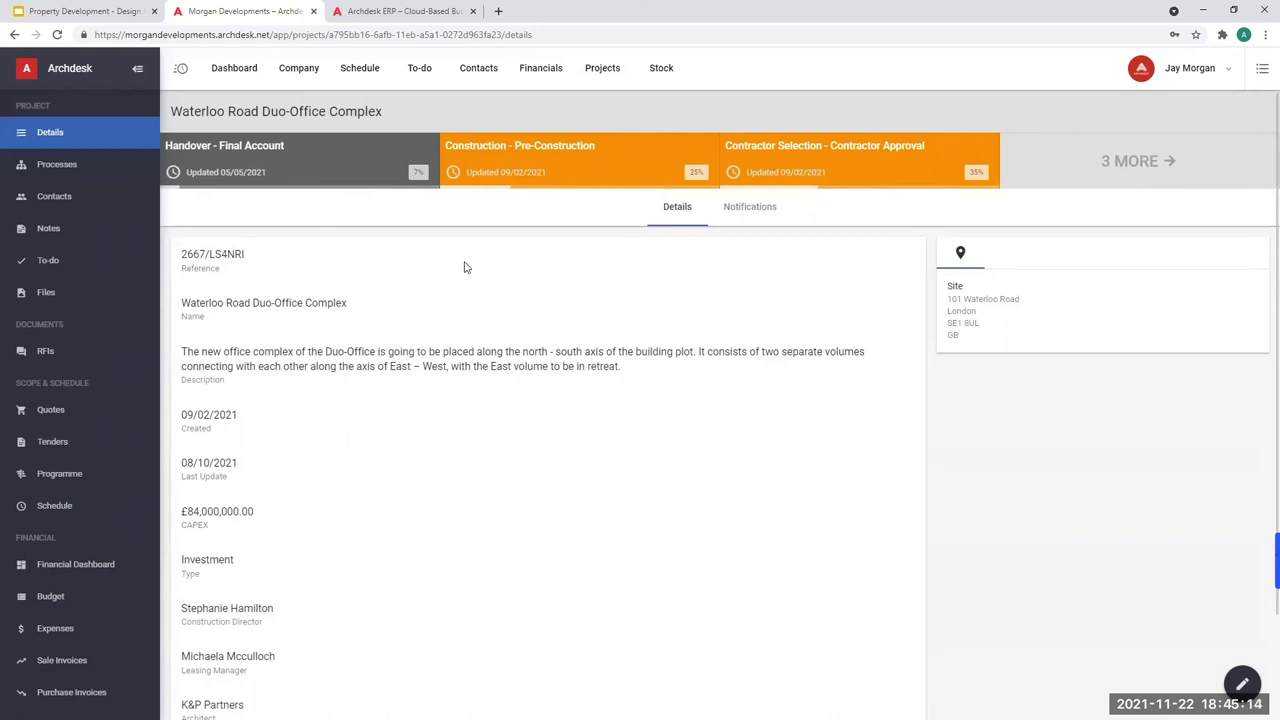
pyautogui.scroll(-2, 440, 268)
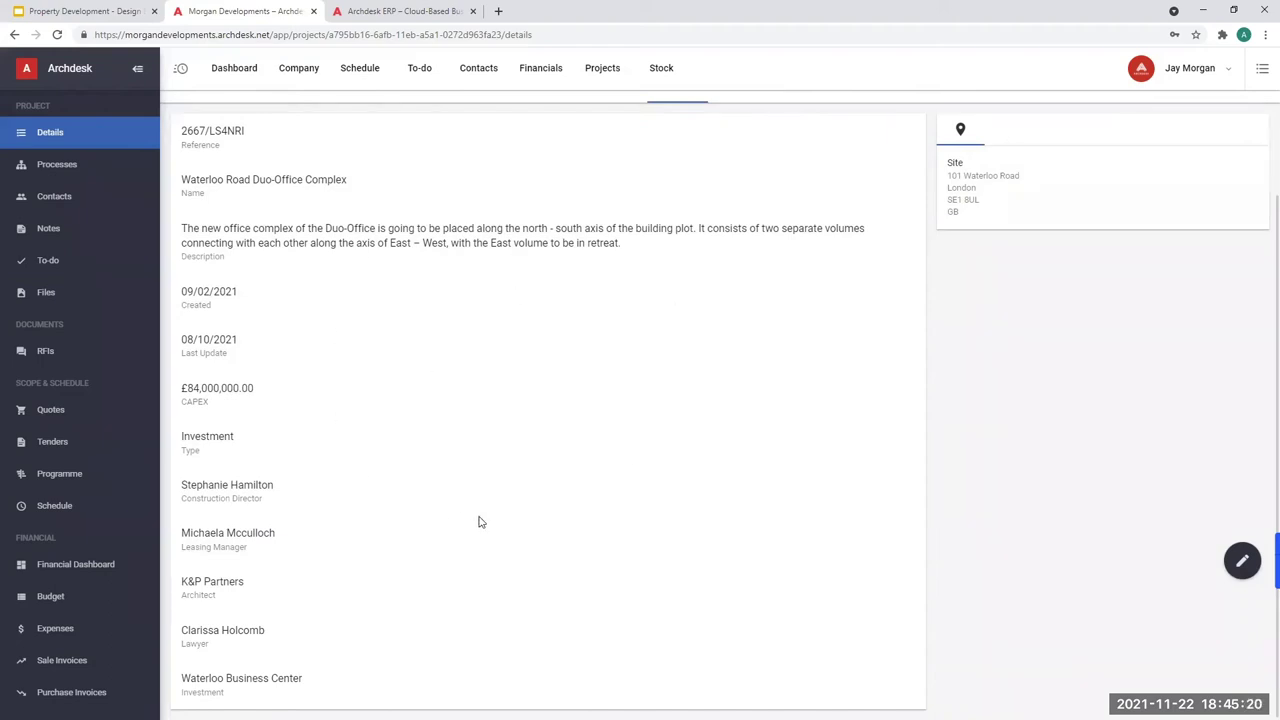
pyautogui.scroll(2, 478, 521)
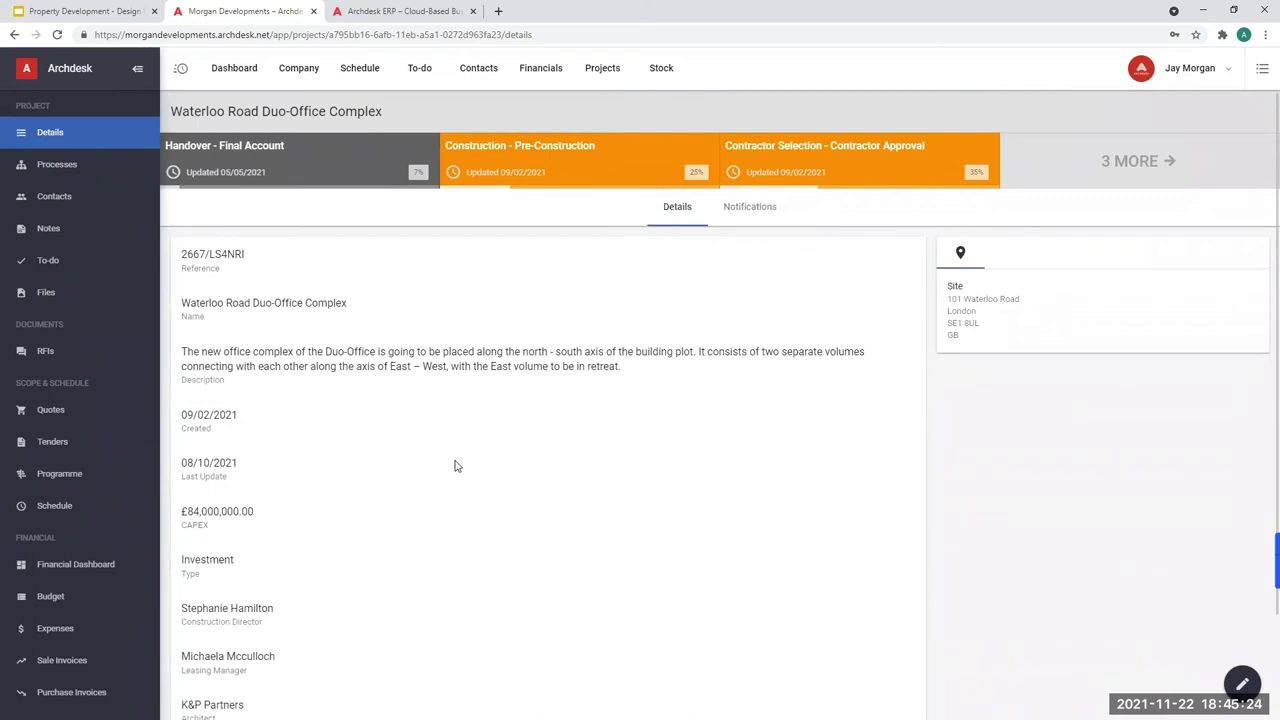
pyautogui.scroll(-2, 452, 466)
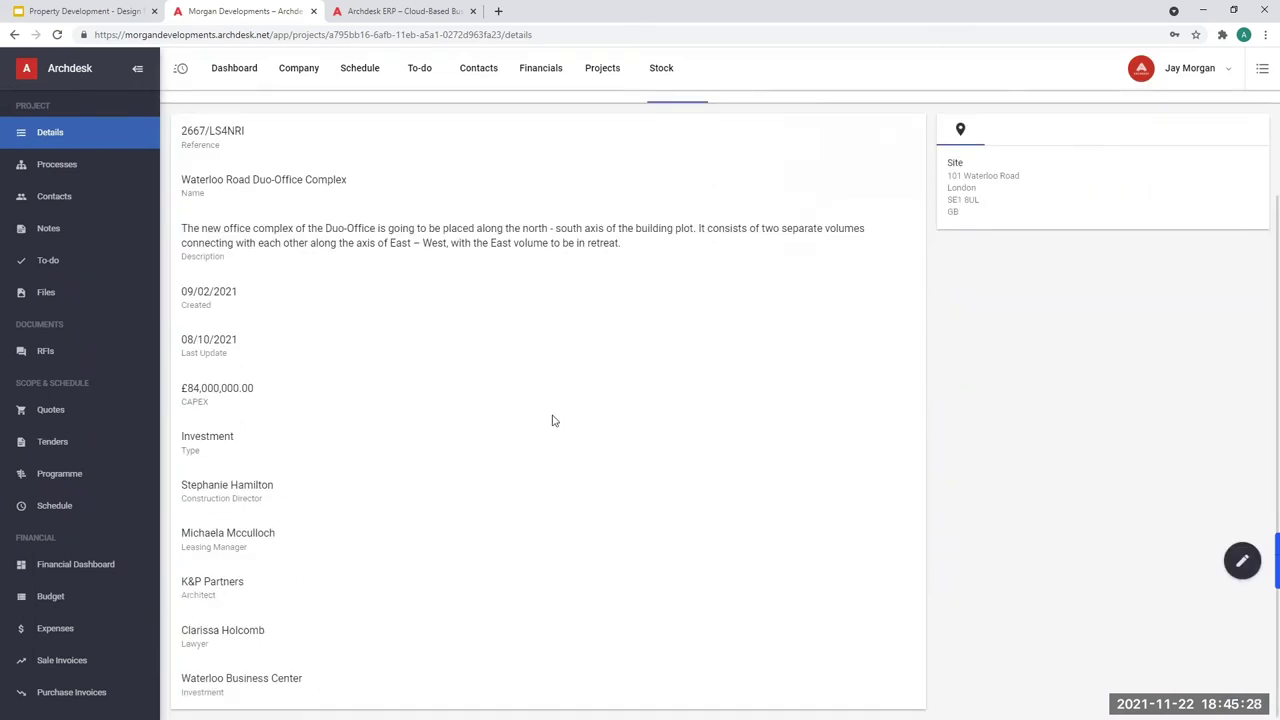
pyautogui.scroll(2, 553, 421)
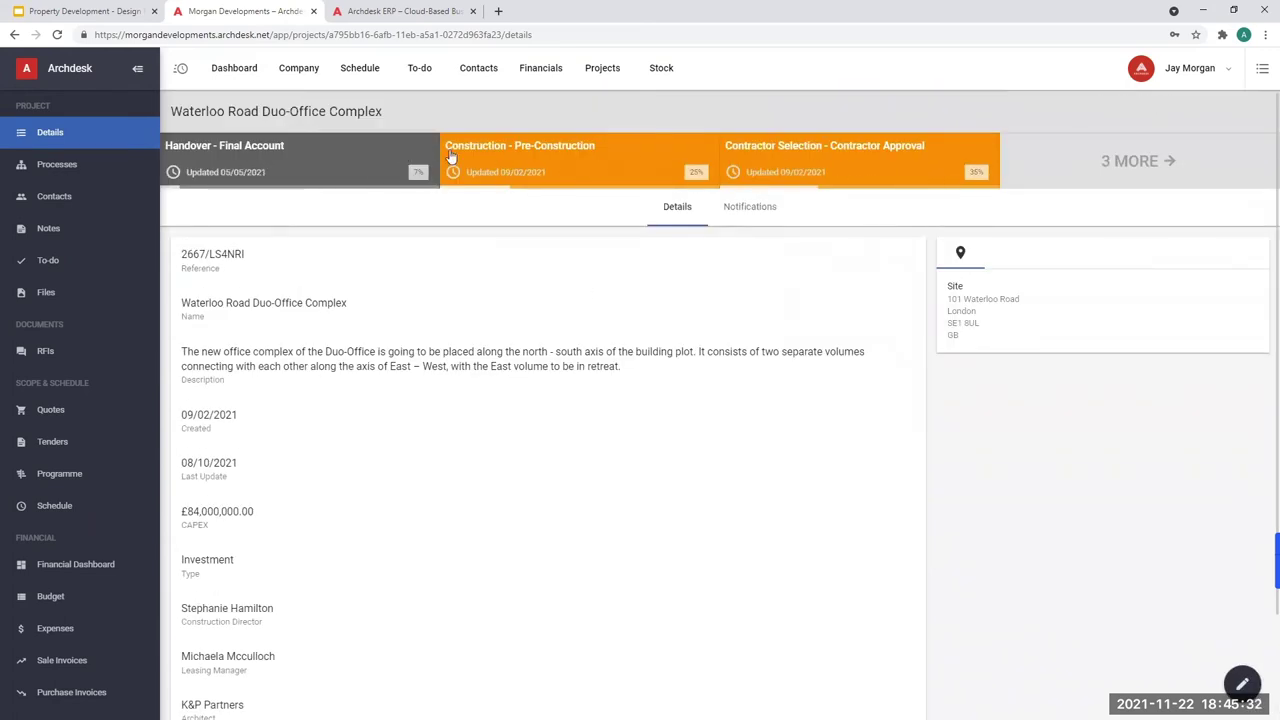
# View the project's processes and inspect the Budget Proposal stage of Economic Analysis, closing it without changes
pyautogui.click(60, 165)
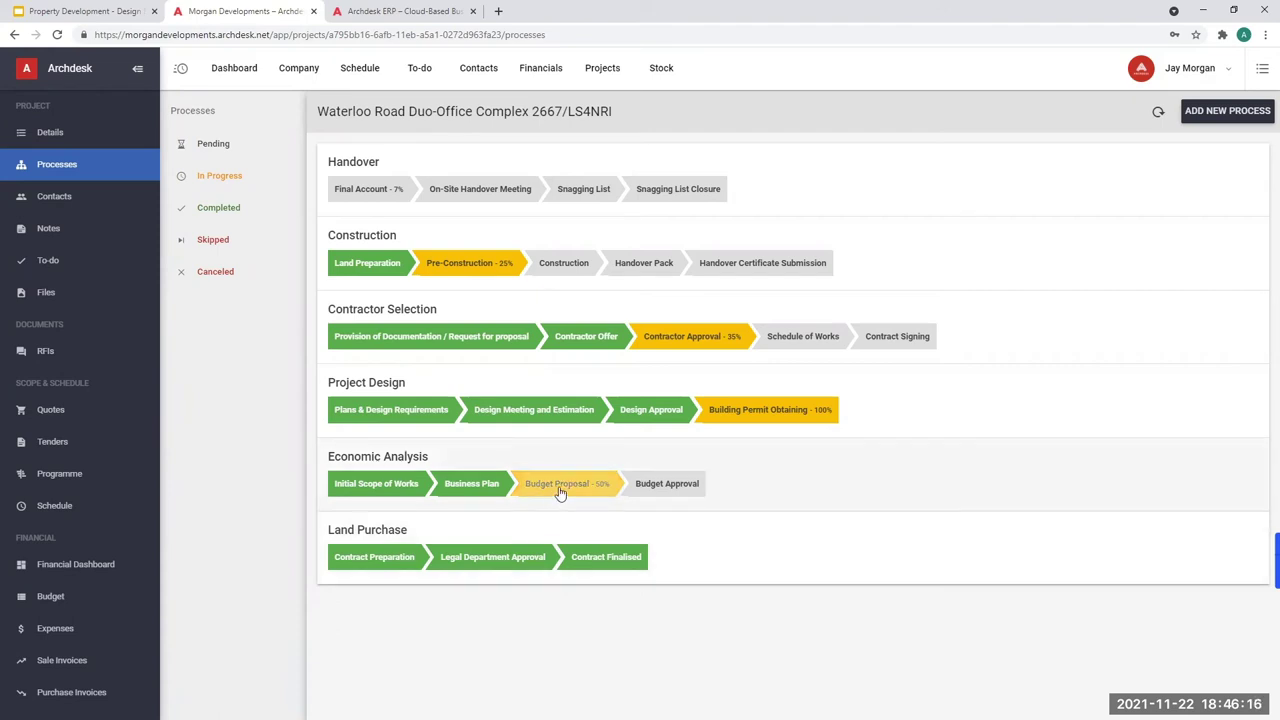
pyautogui.click(560, 490)
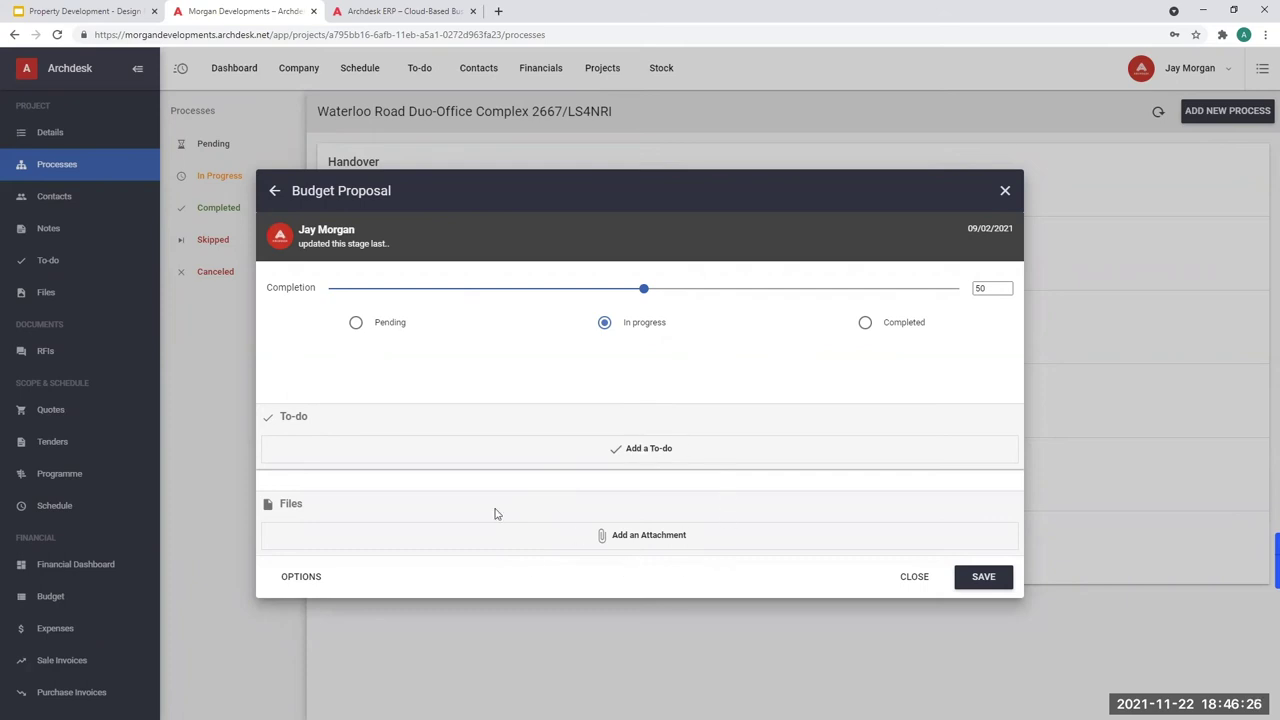
pyautogui.click(905, 584)
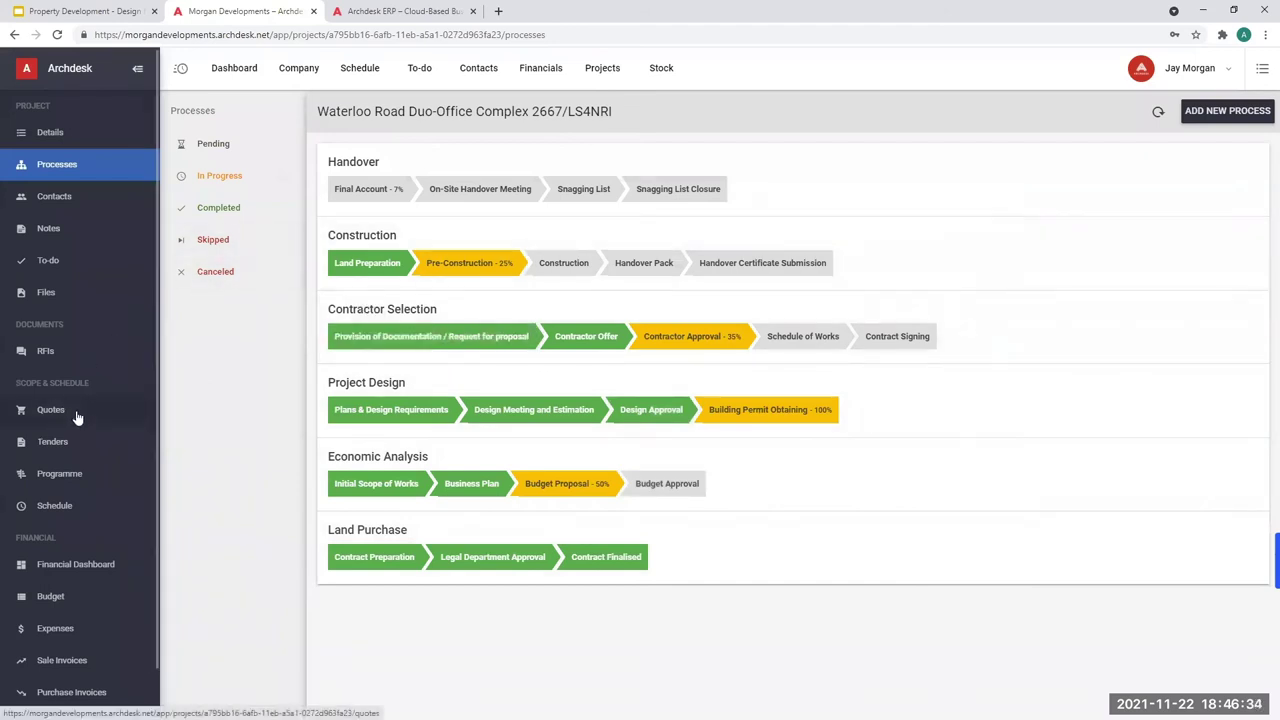
# Open the project's work budget, expand Building B - East Zone, and look into the Site Works items before collapsing them
pyautogui.click(96, 600)
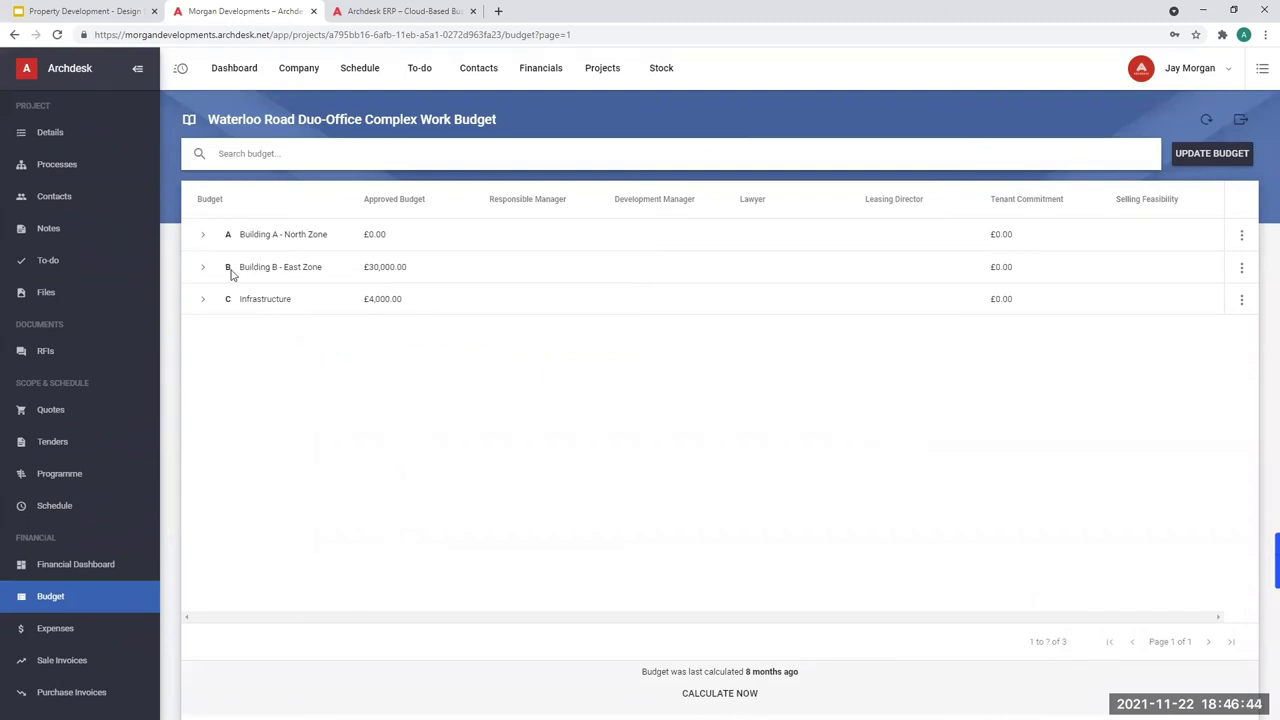
pyautogui.click(252, 276)
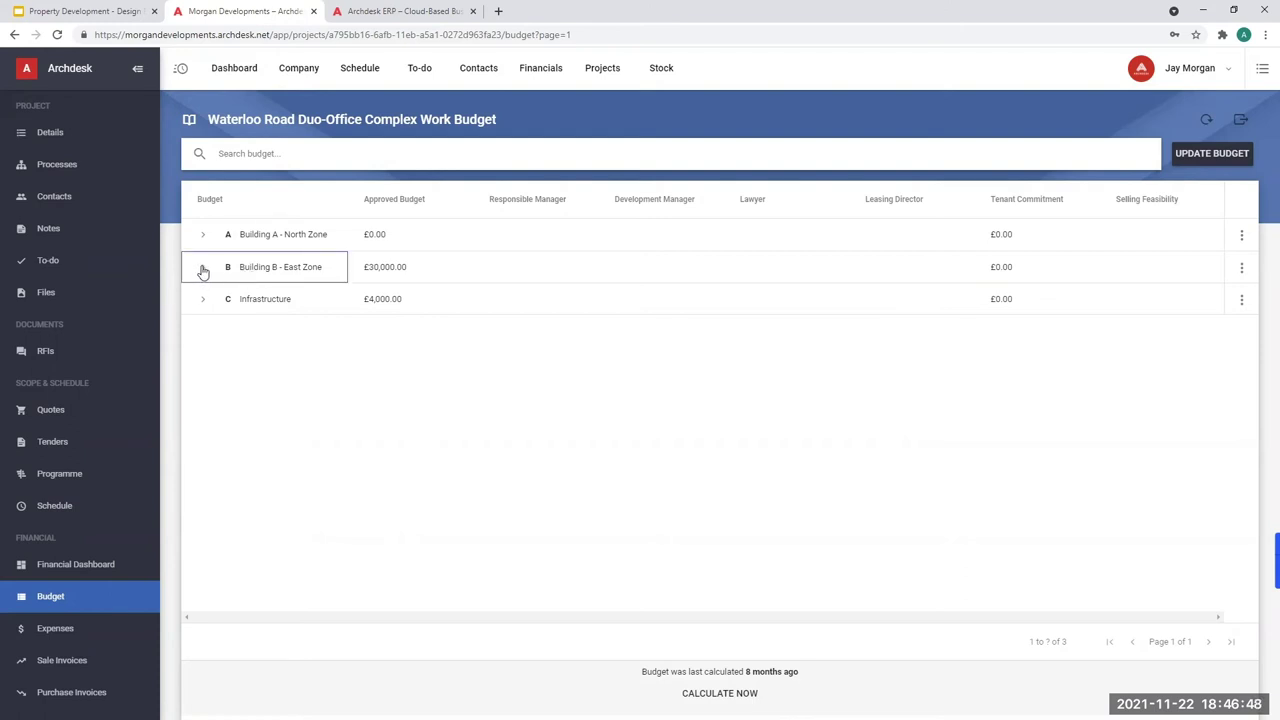
pyautogui.click(202, 267)
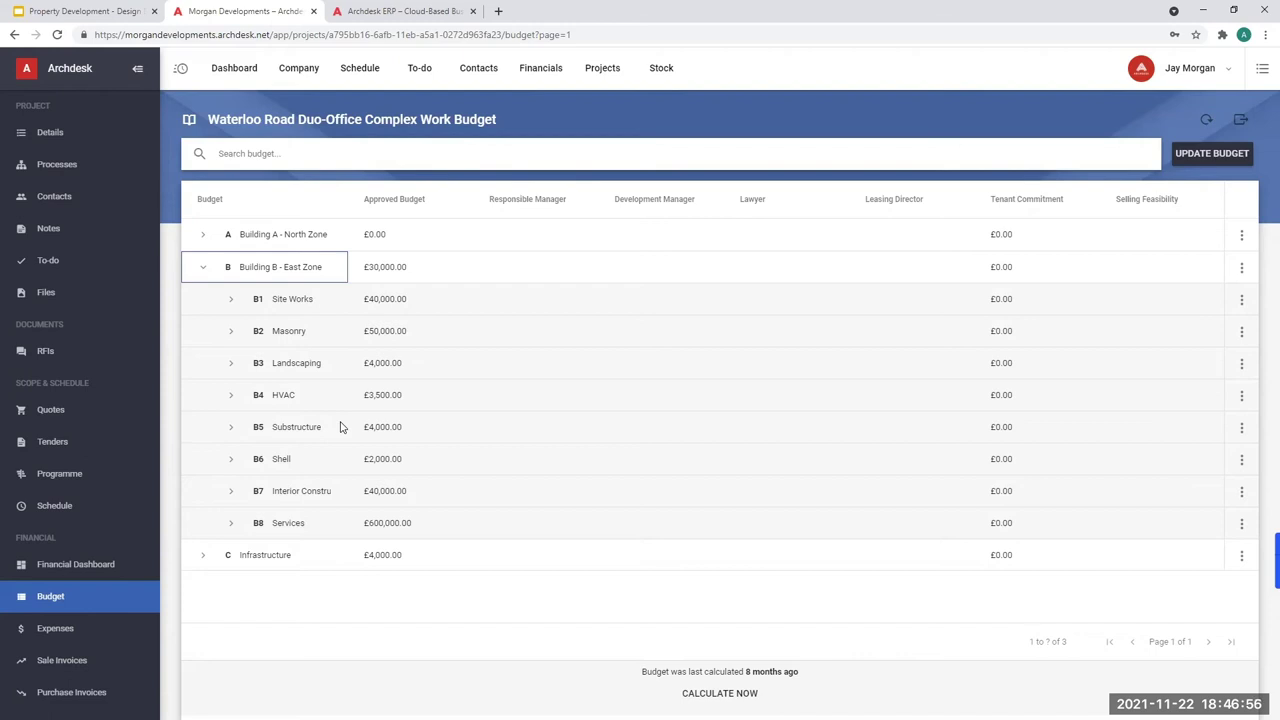
pyautogui.click(231, 301)
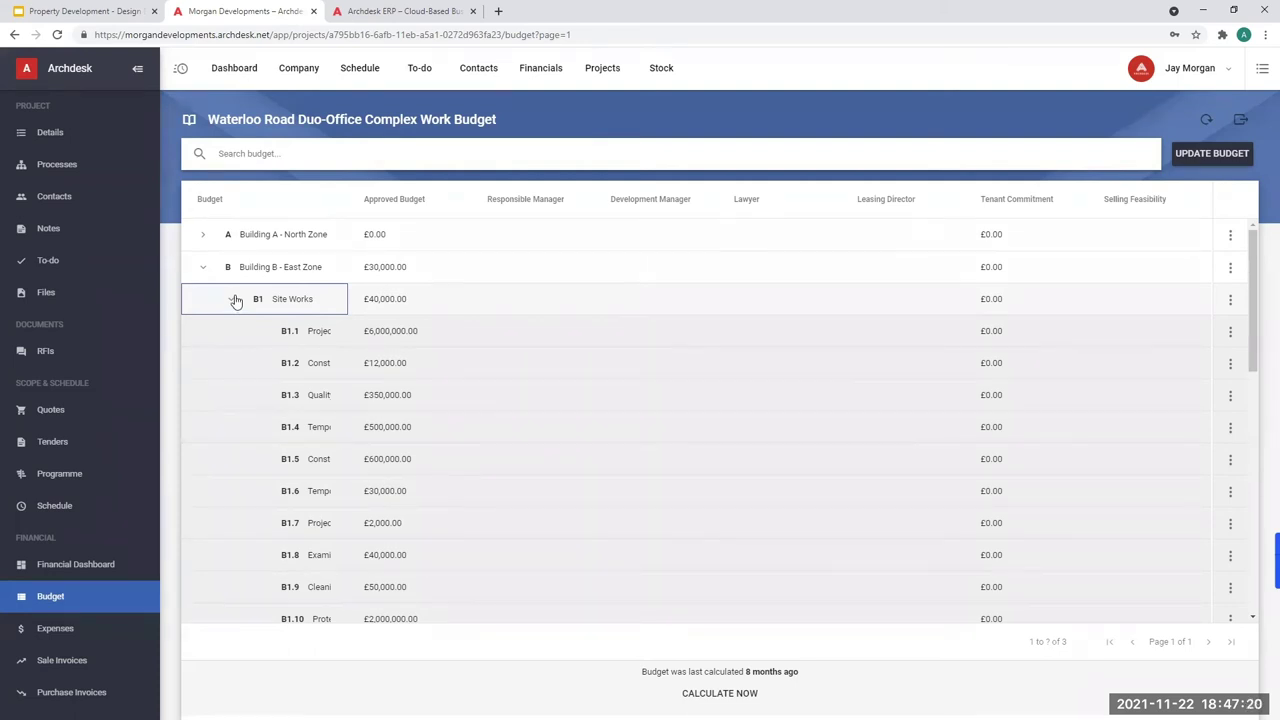
pyautogui.click(235, 300)
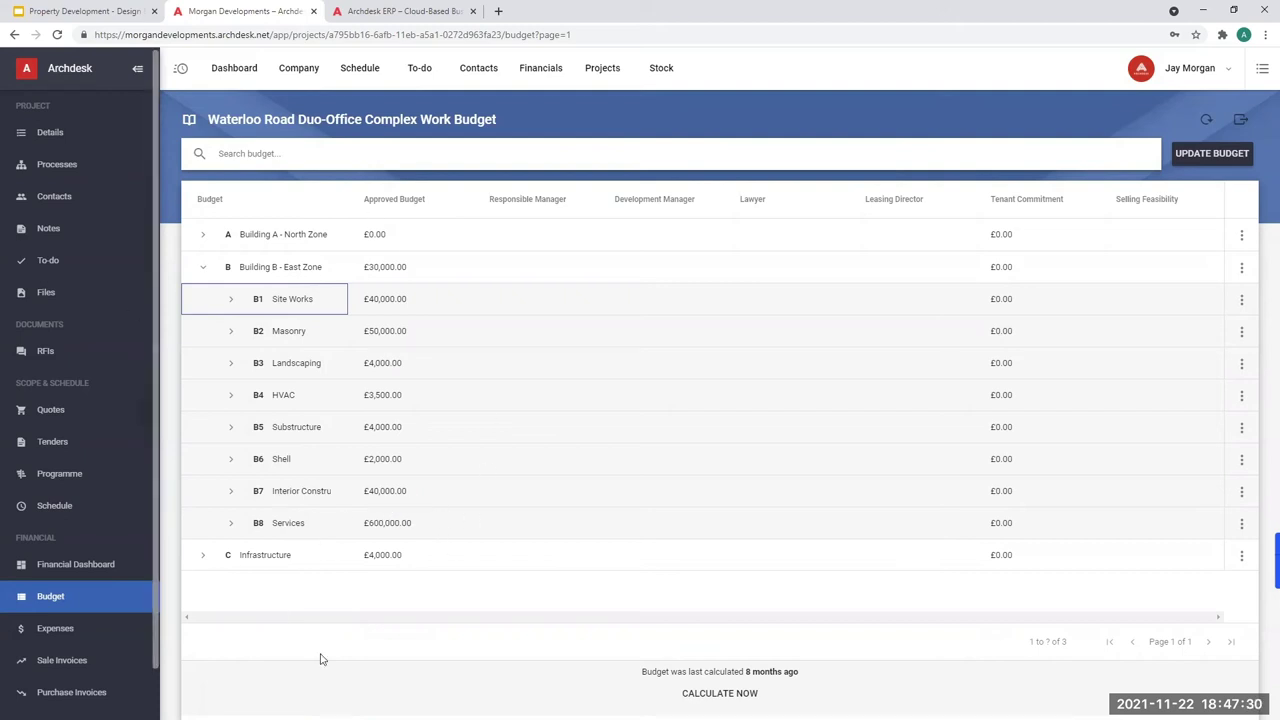
# Go to the quotes and inspect the Building Areas section of the Satterfield Corner's House Duo architectural engineering quote
pyautogui.click(92, 421)
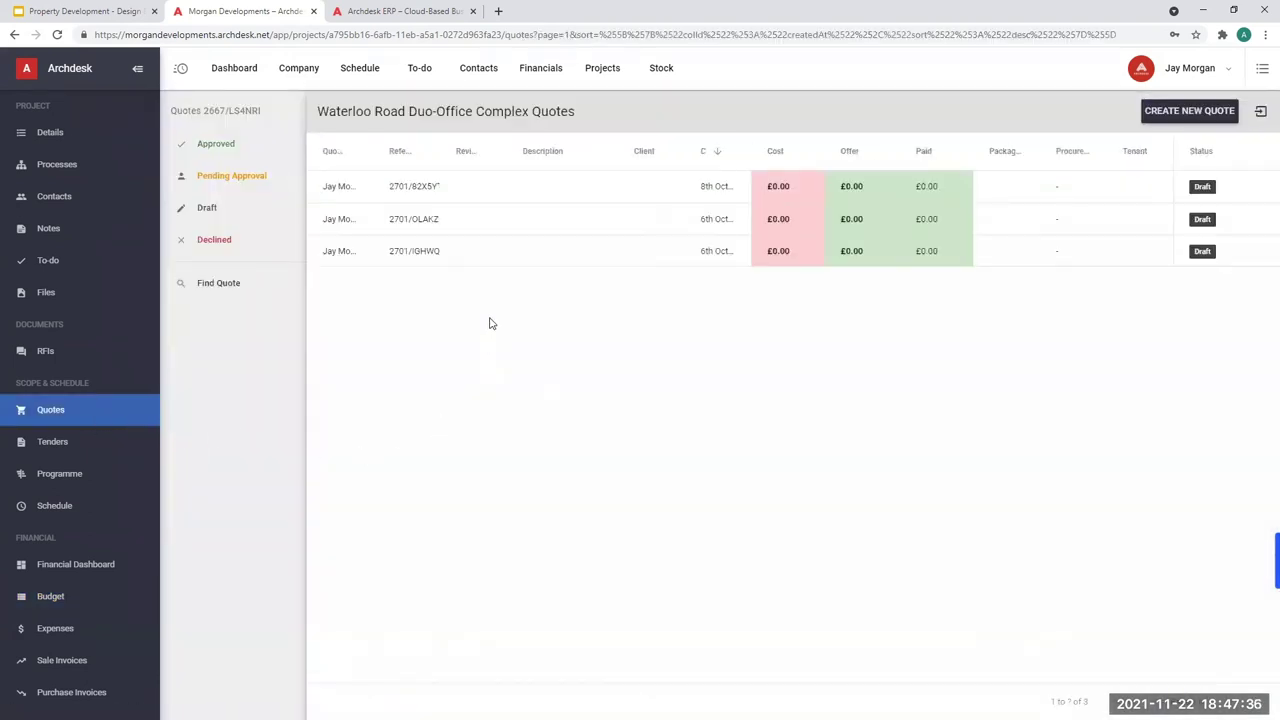
pyautogui.click(437, 189)
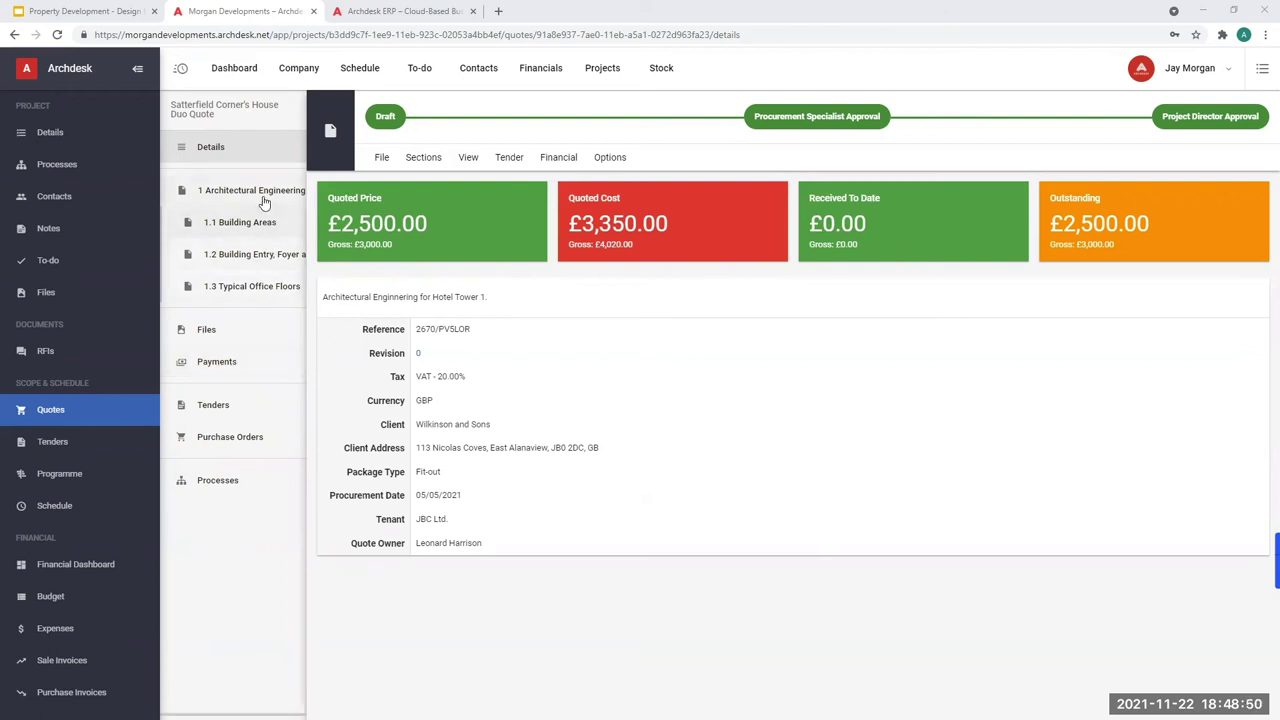
pyautogui.click(258, 228)
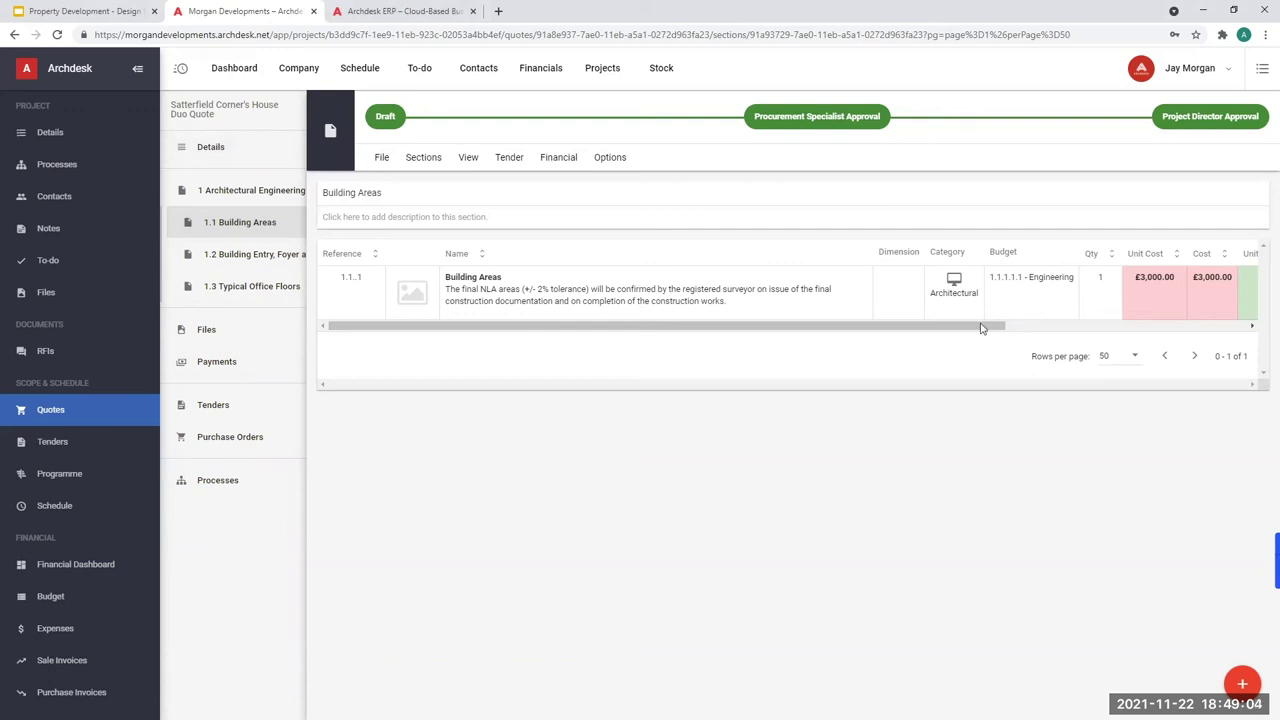
pyautogui.moveTo(963, 326)
pyautogui.mouseDown()
pyautogui.moveTo(1069, 330)
pyautogui.moveTo(946, 328)
pyautogui.mouseUp()
# Find and open the approved round 3 Architectural Engineering tender of the Satterfield Corner's House Duo project
pyautogui.click(83, 447)
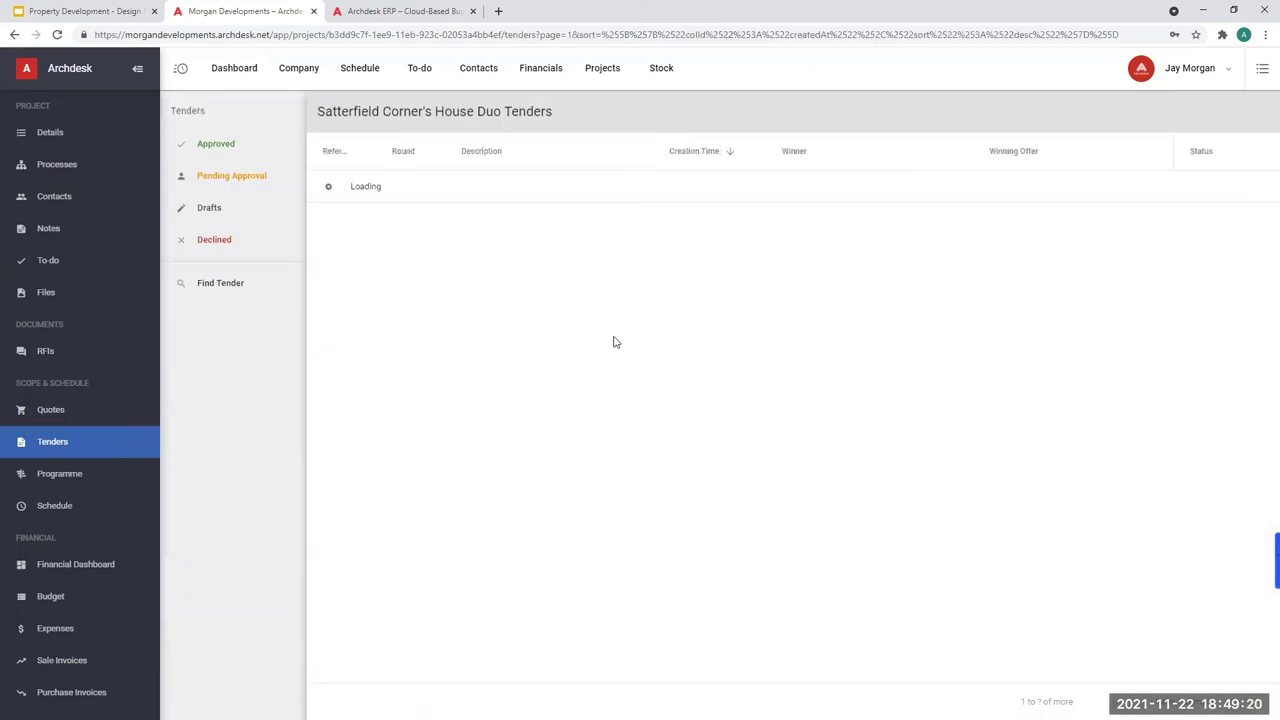
pyautogui.scroll(-6, 547, 331)
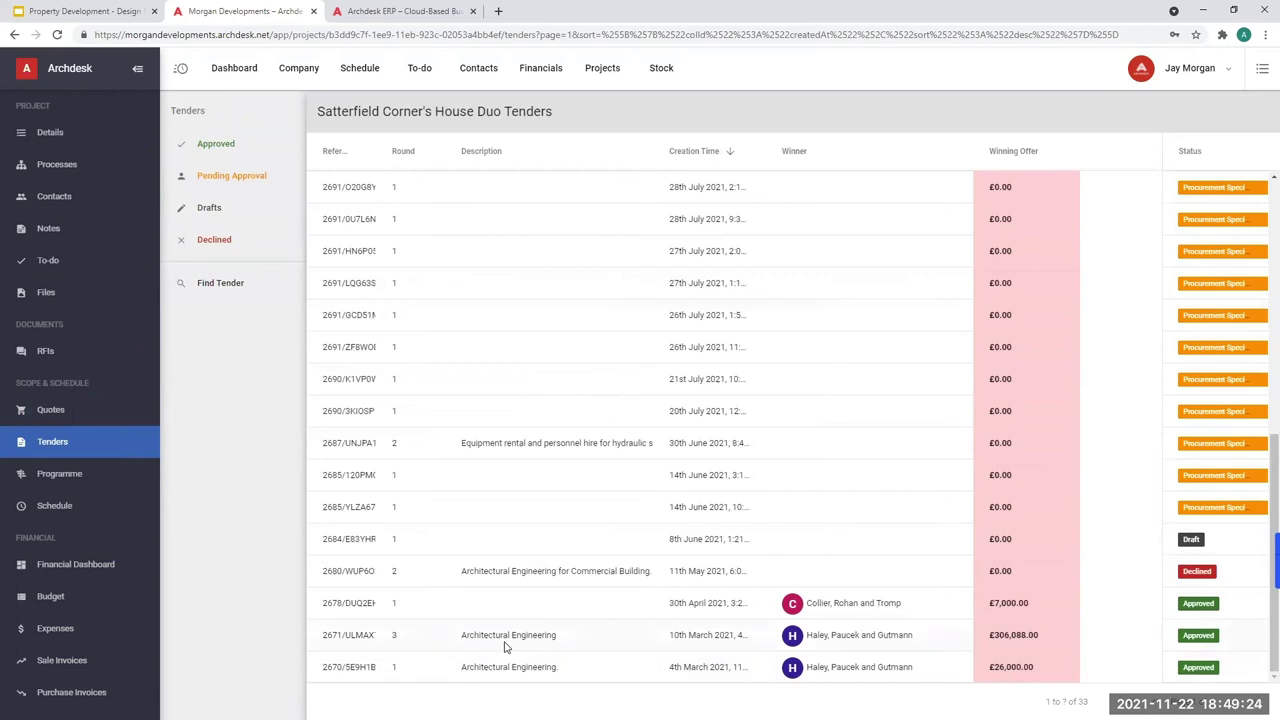
pyautogui.click(491, 638)
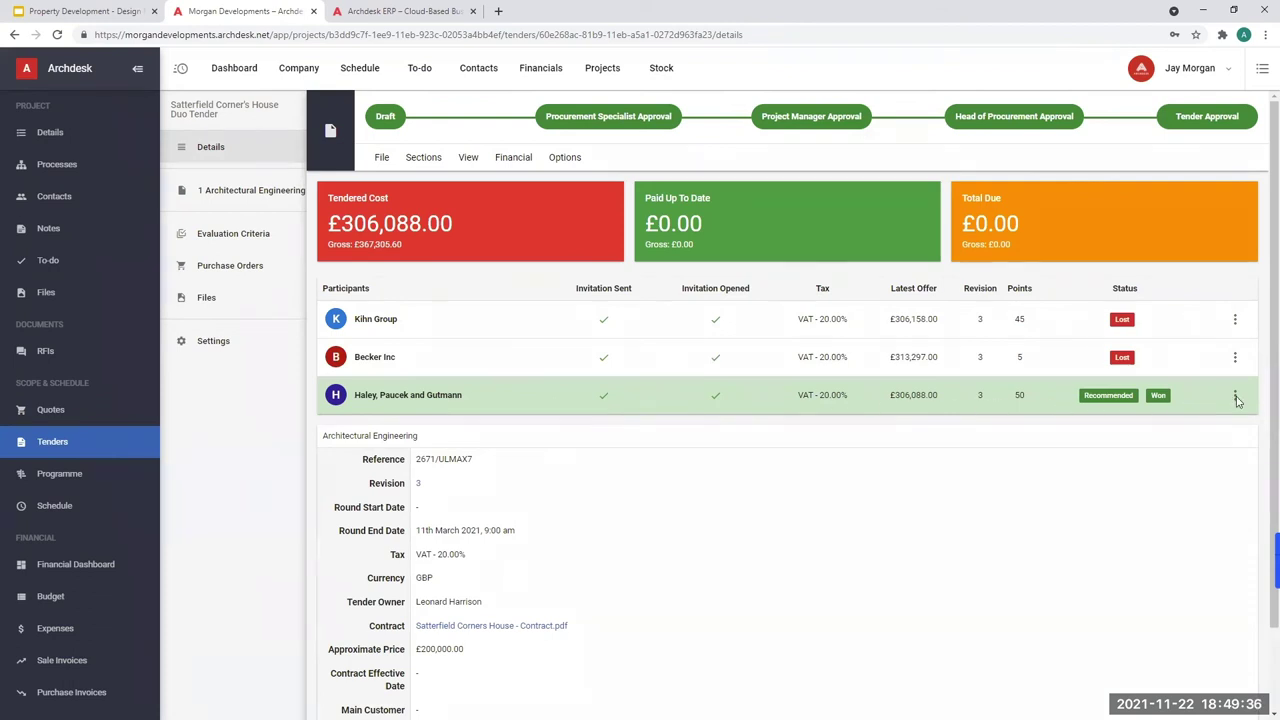
# View the offers submitted by the winning participant, Haley, Paucek and Gutmann, and close the list
pyautogui.click(1237, 401)
pyautogui.click(1222, 400)
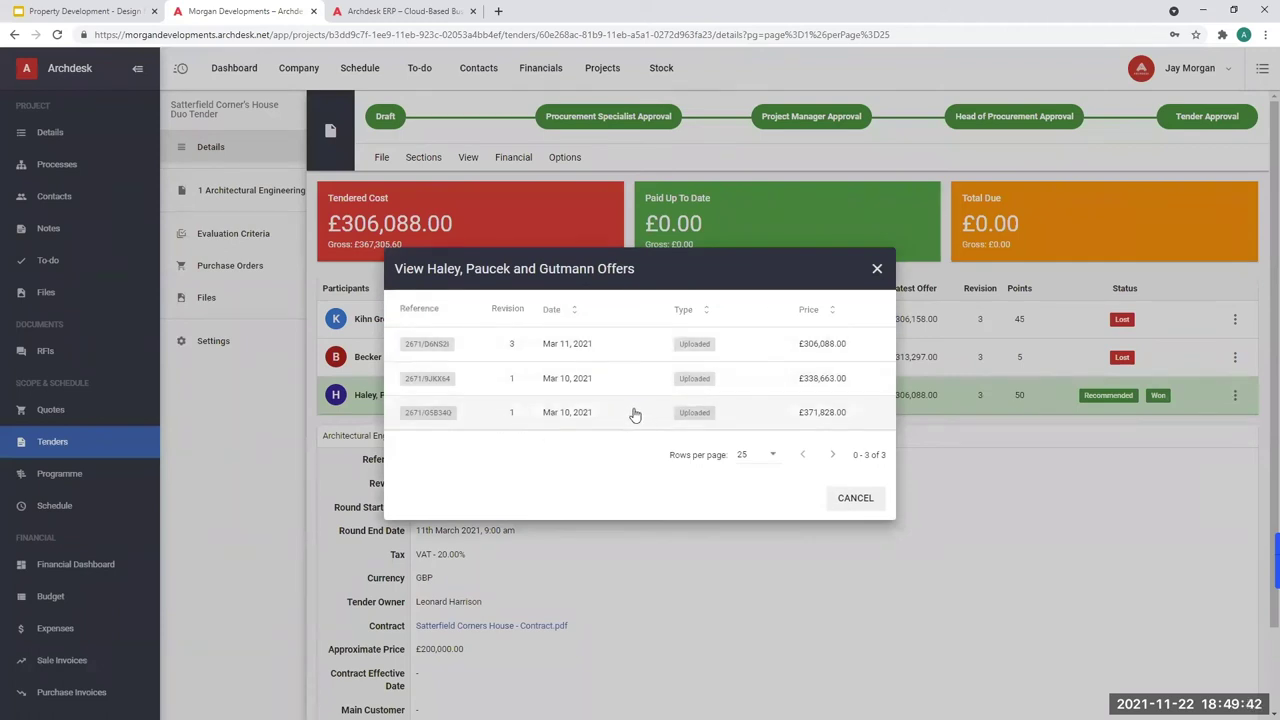
pyautogui.click(875, 269)
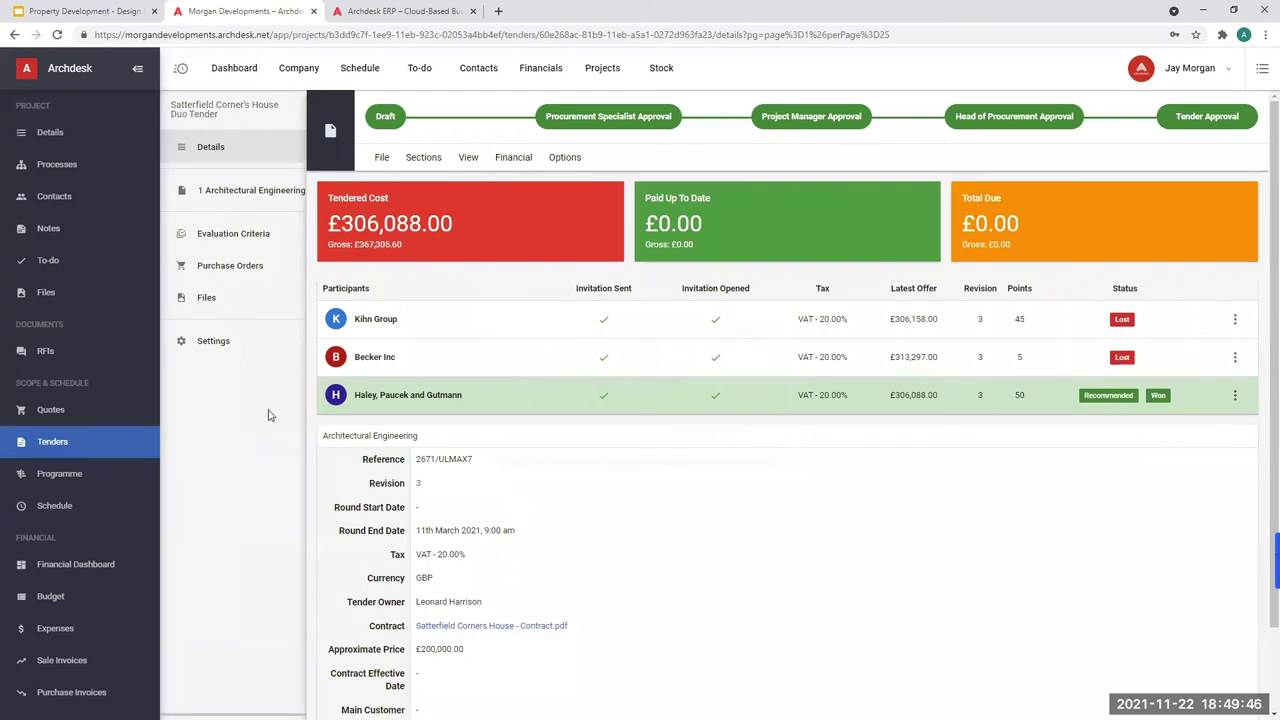
# Return from the tenders to the Building Areas section of the Satterfield Corner's House Duo quote
pyautogui.click(128, 443)
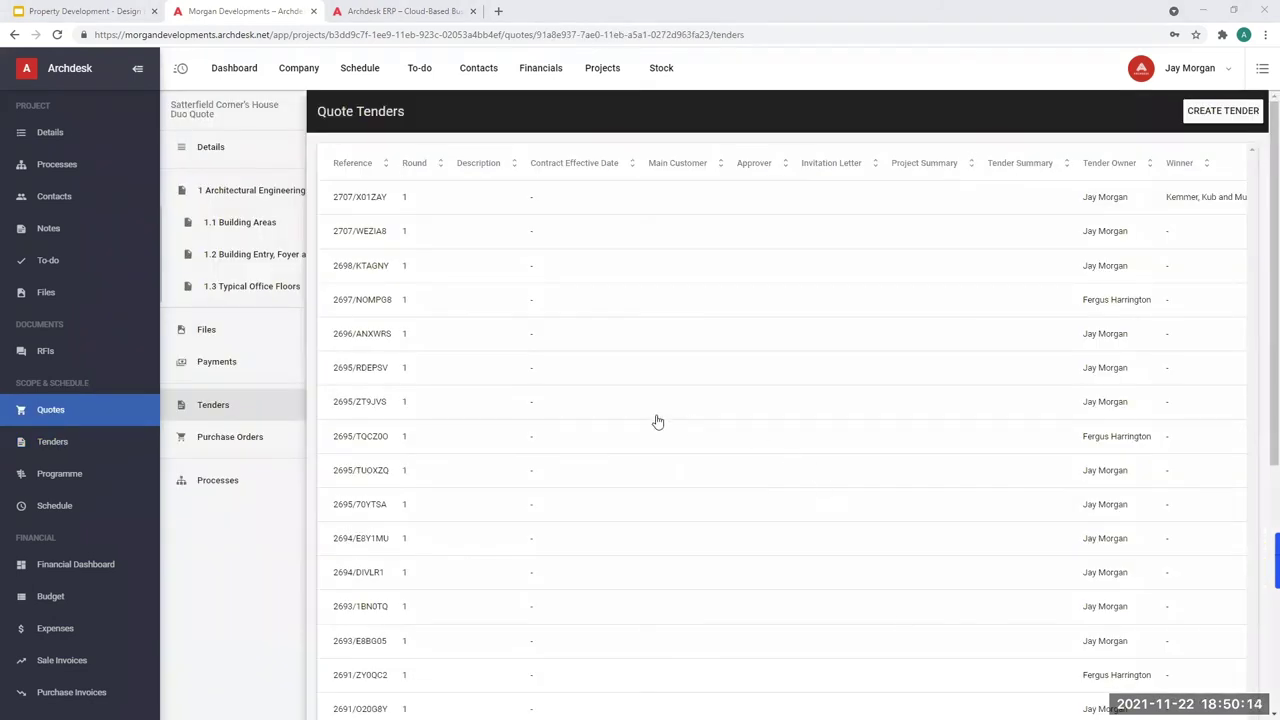
pyautogui.click(230, 222)
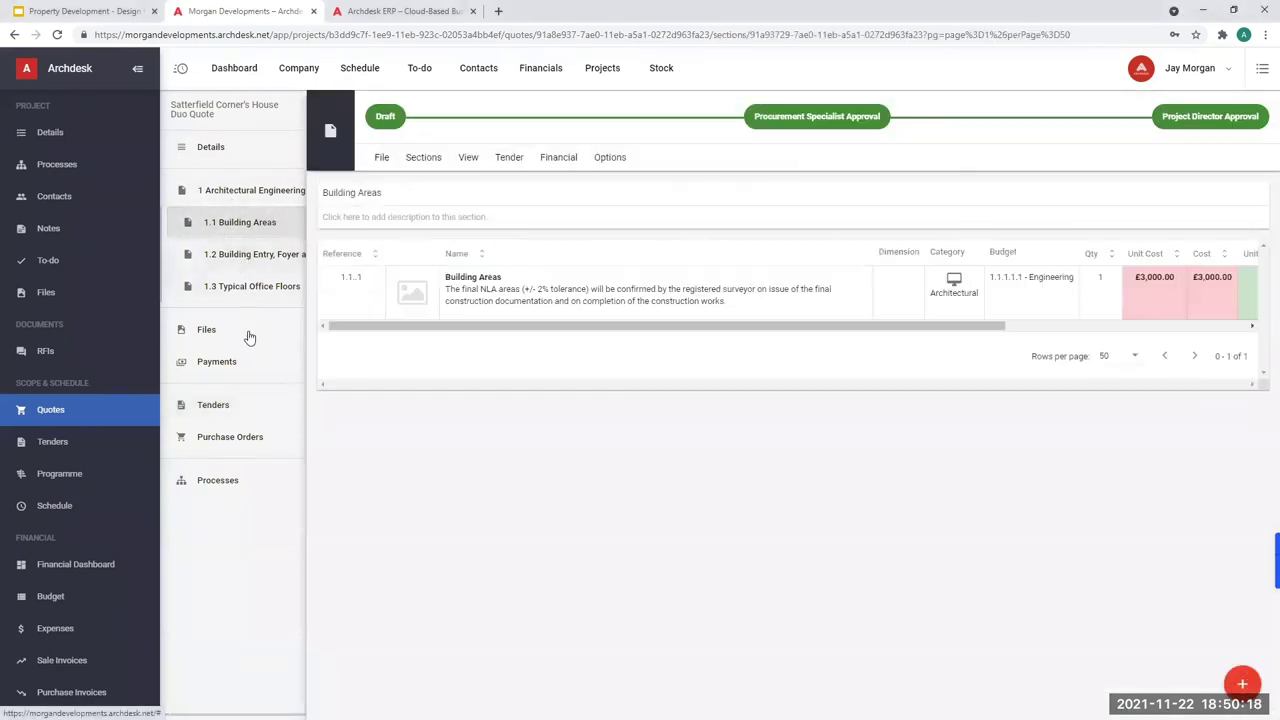
# Create a new tender from the Satterfield Corner's House Duo quote, including only the 1.1 Building Areas section
pyautogui.click(238, 408)
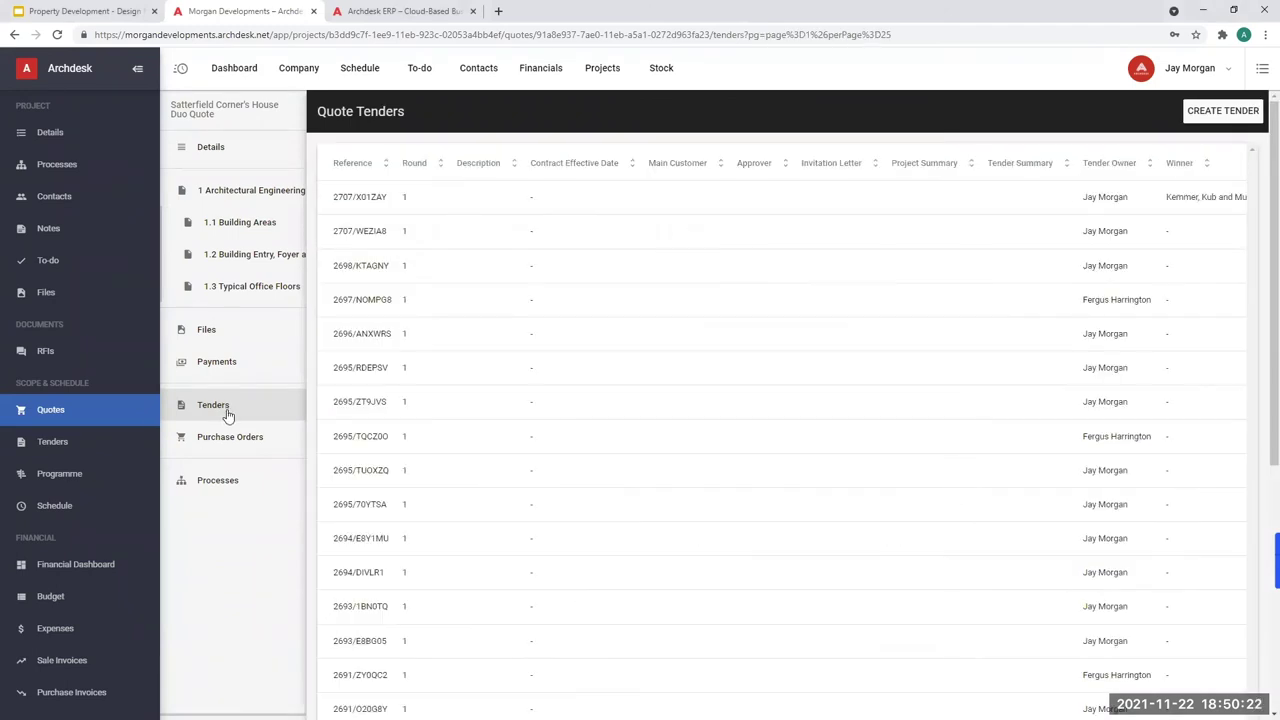
pyautogui.click(1222, 111)
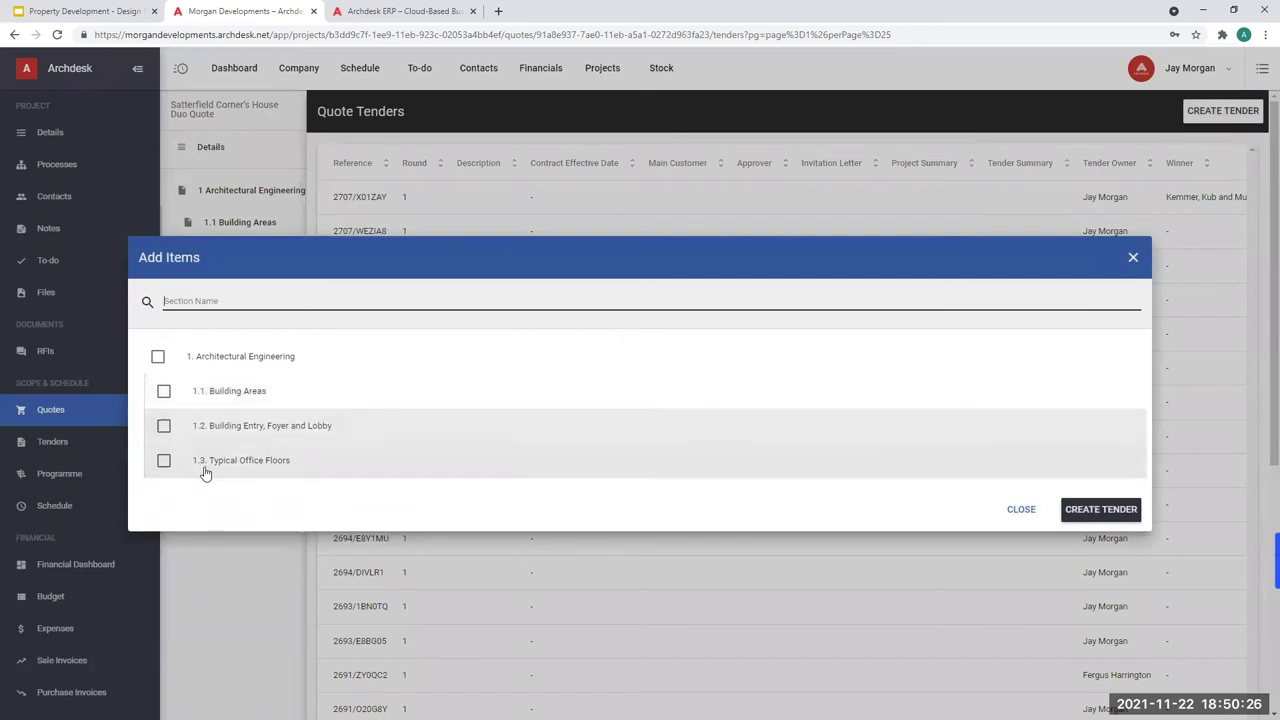
pyautogui.click(163, 393)
pyautogui.click(1082, 509)
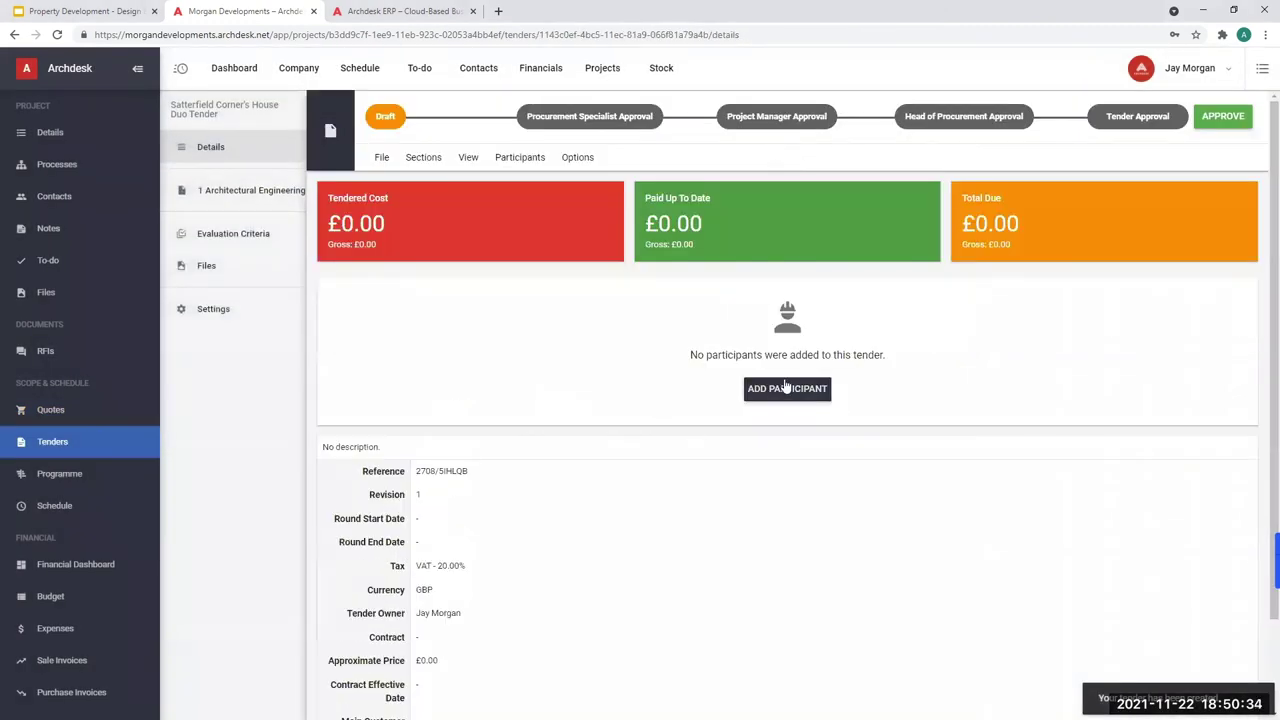
# Add the sub-contractors Kemmer, Kub and Murphy and Maggio-Wolff as participants of the new tender
pyautogui.click(786, 388)
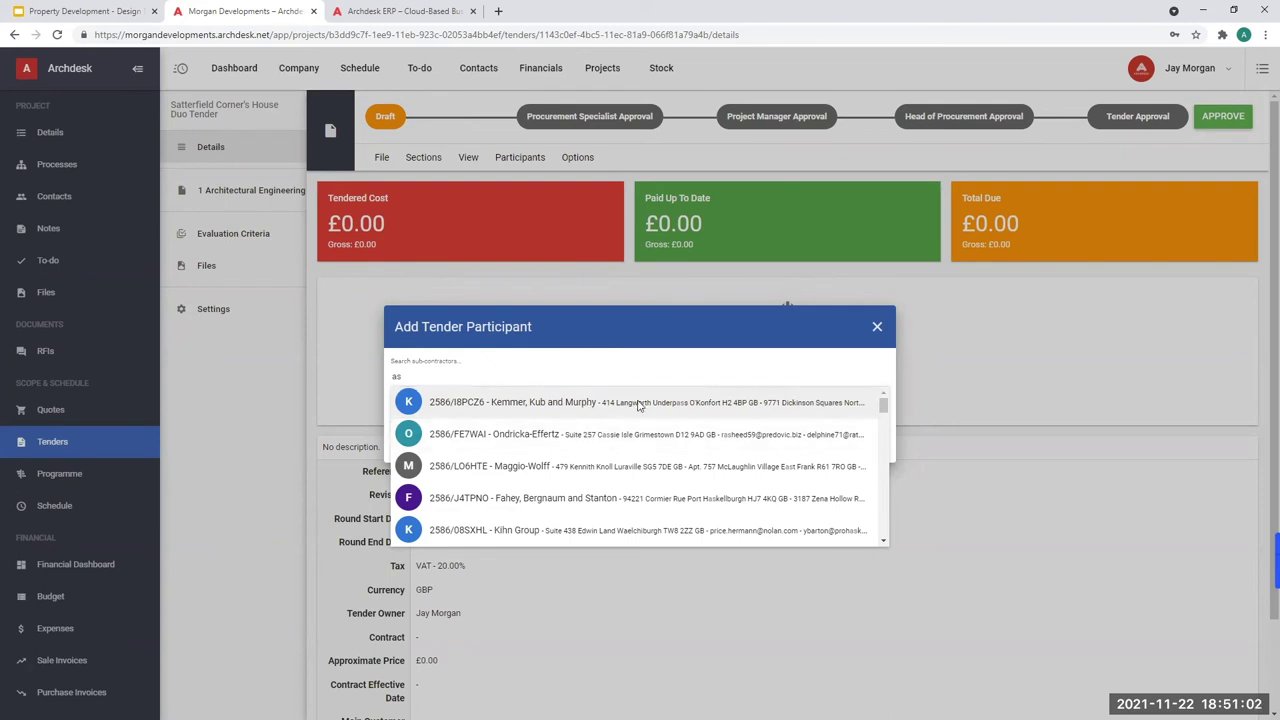
pyautogui.click(585, 404)
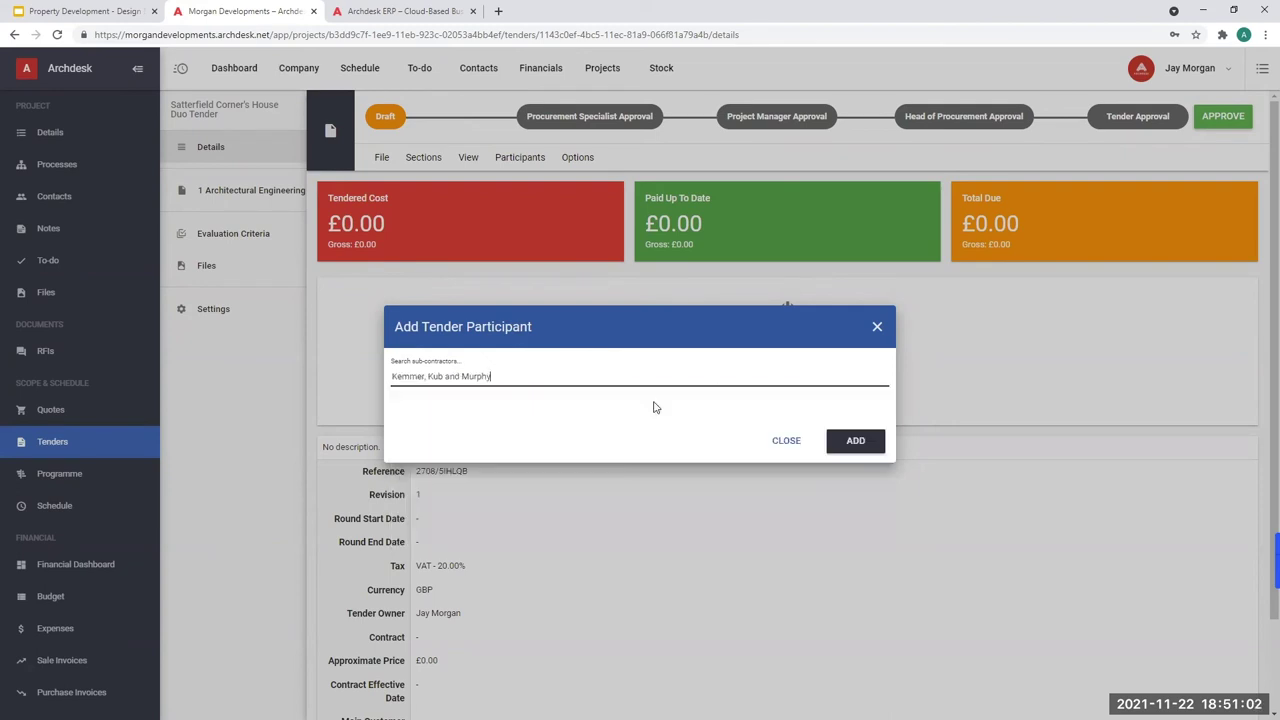
pyautogui.click(852, 432)
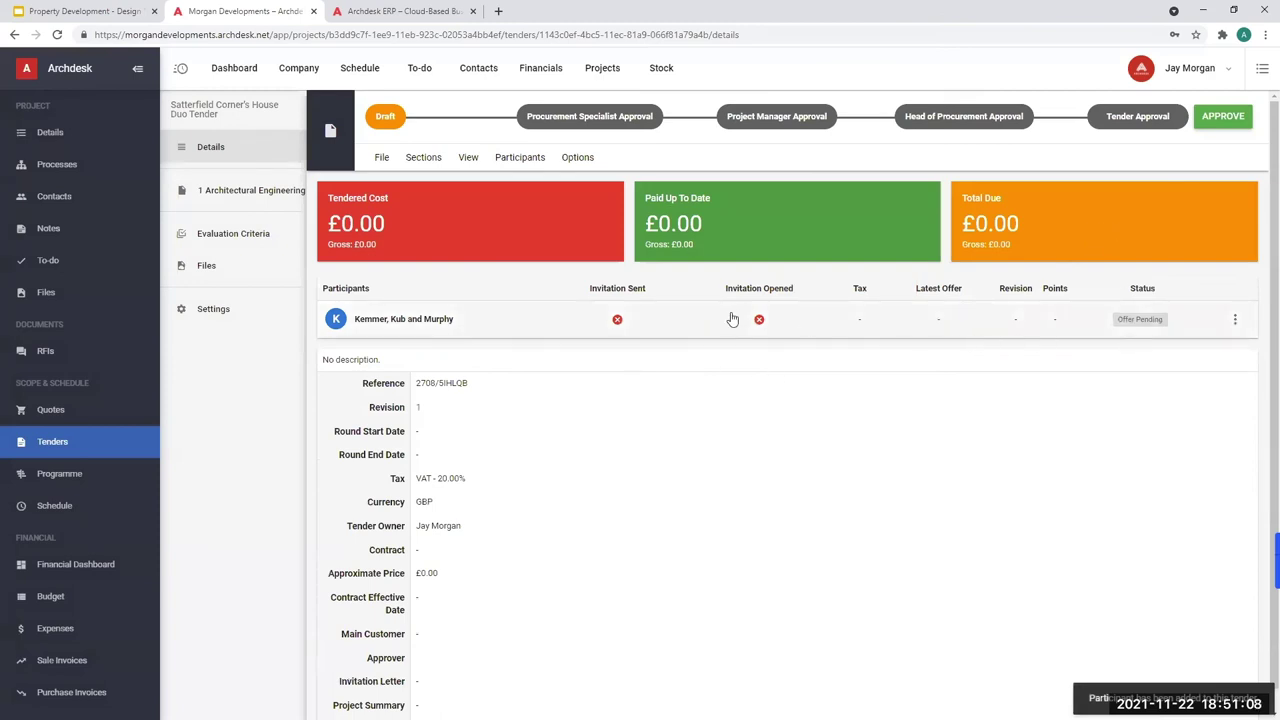
pyautogui.click(535, 162)
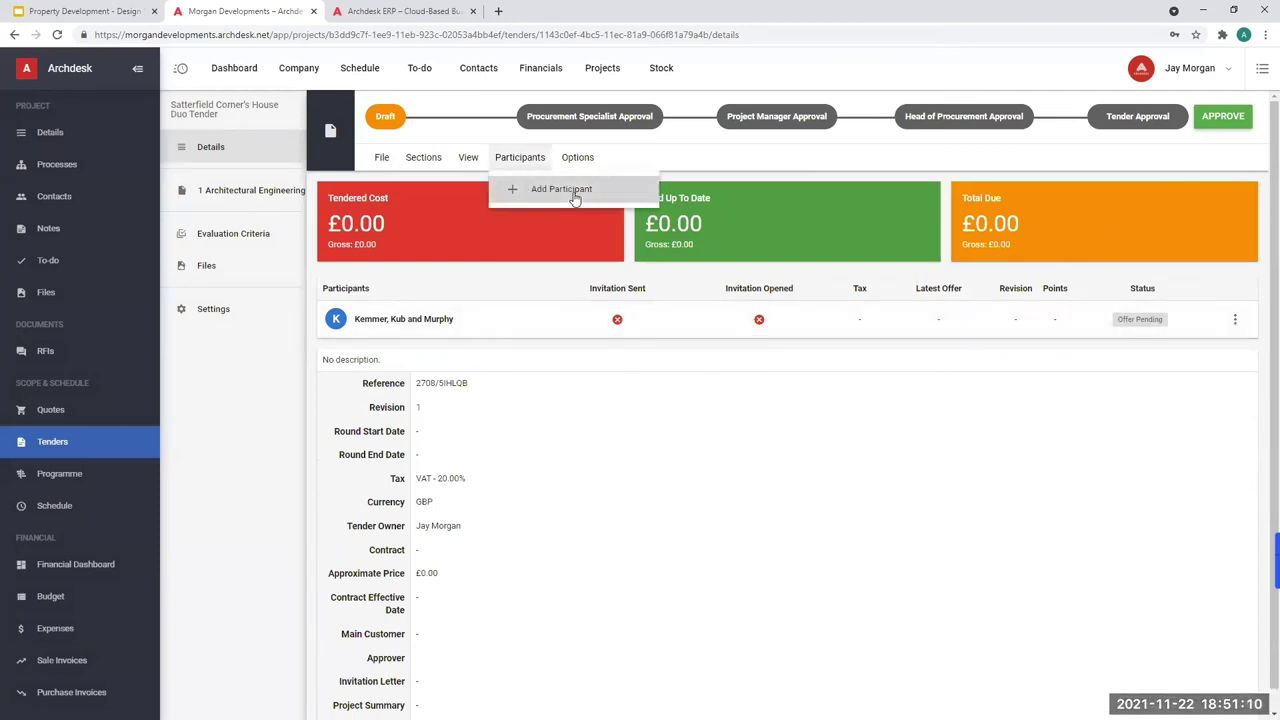
pyautogui.click(572, 195)
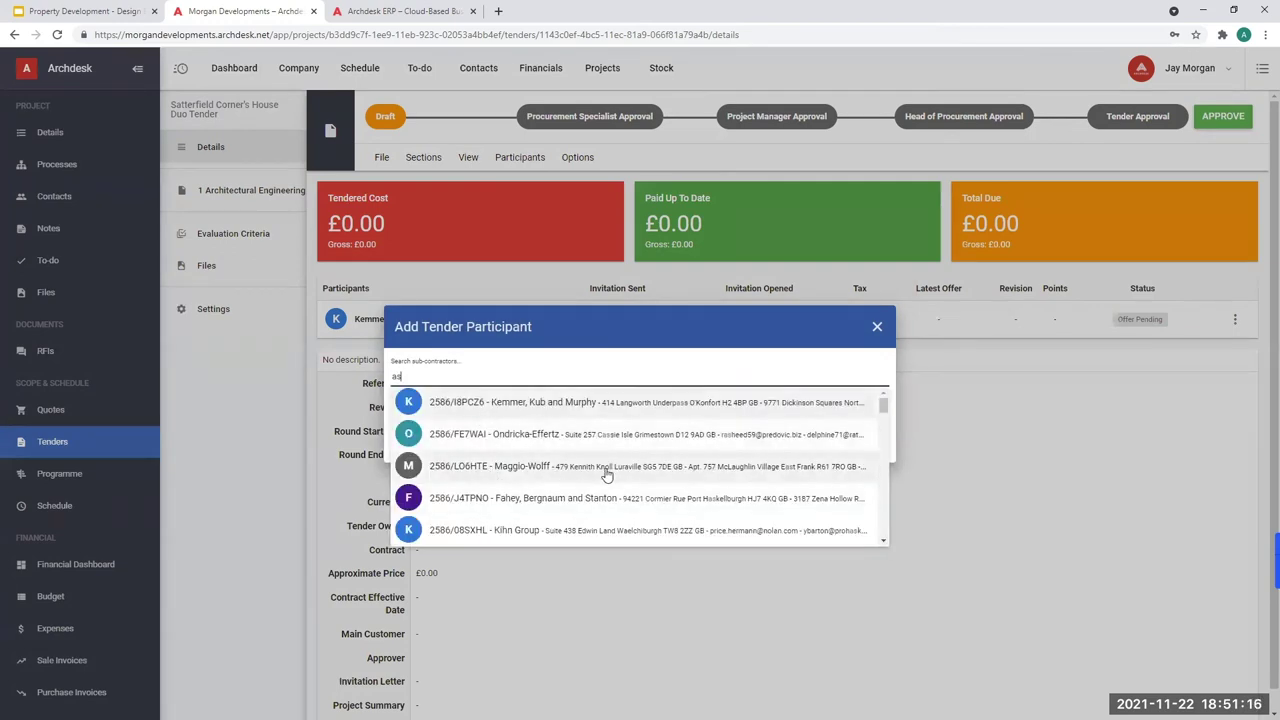
pyautogui.click(606, 468)
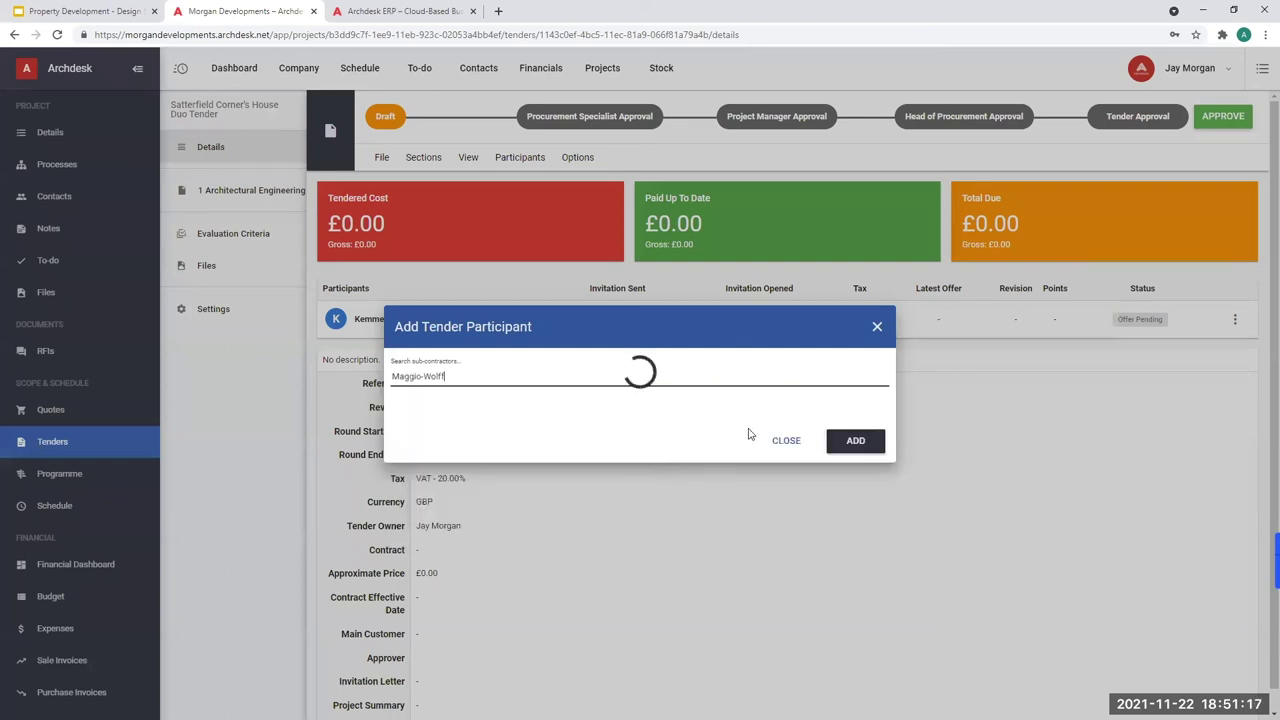
pyautogui.click(853, 438)
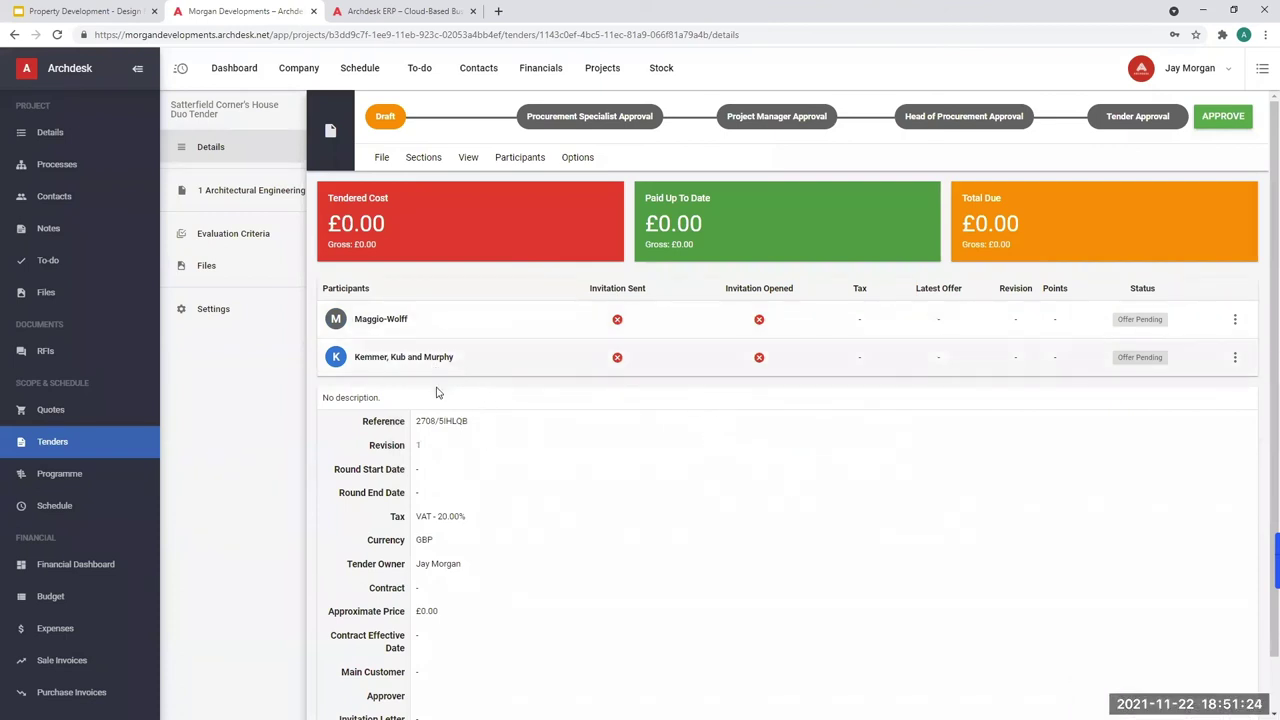
# Import the pre-defined Lowest Price criterion into the tender's evaluation criteria and save it
pyautogui.click(219, 238)
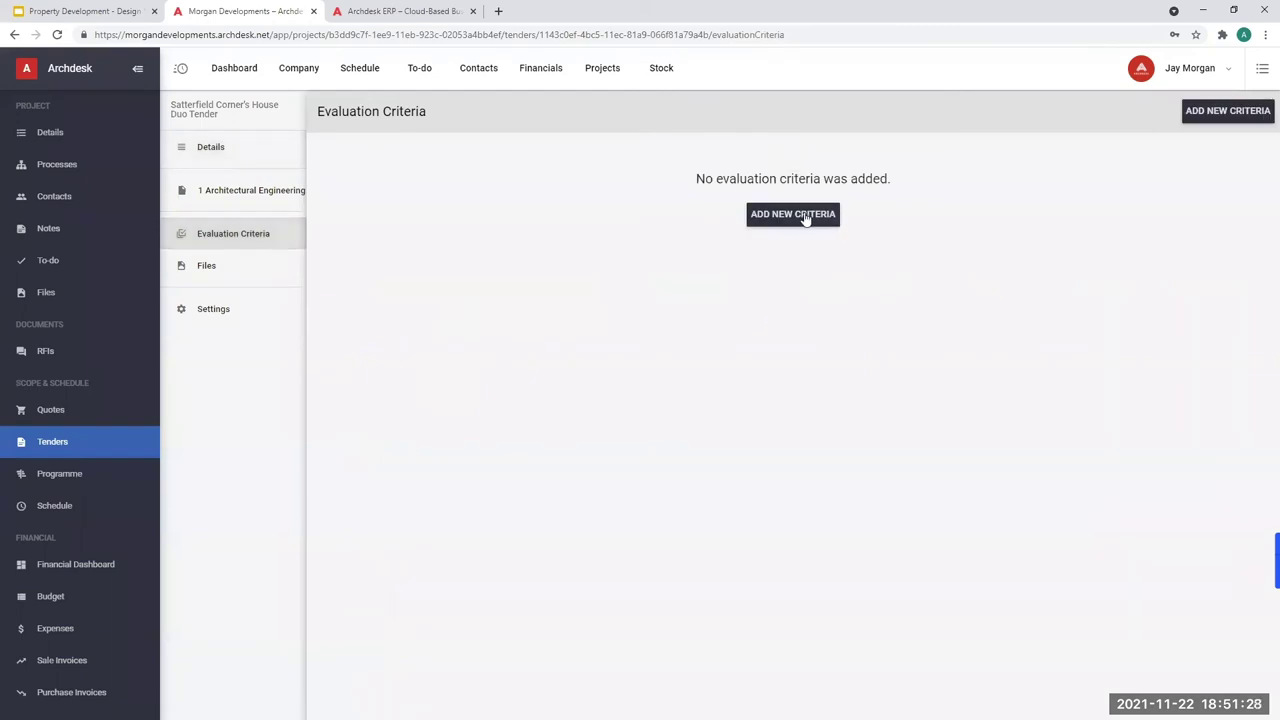
pyautogui.click(810, 214)
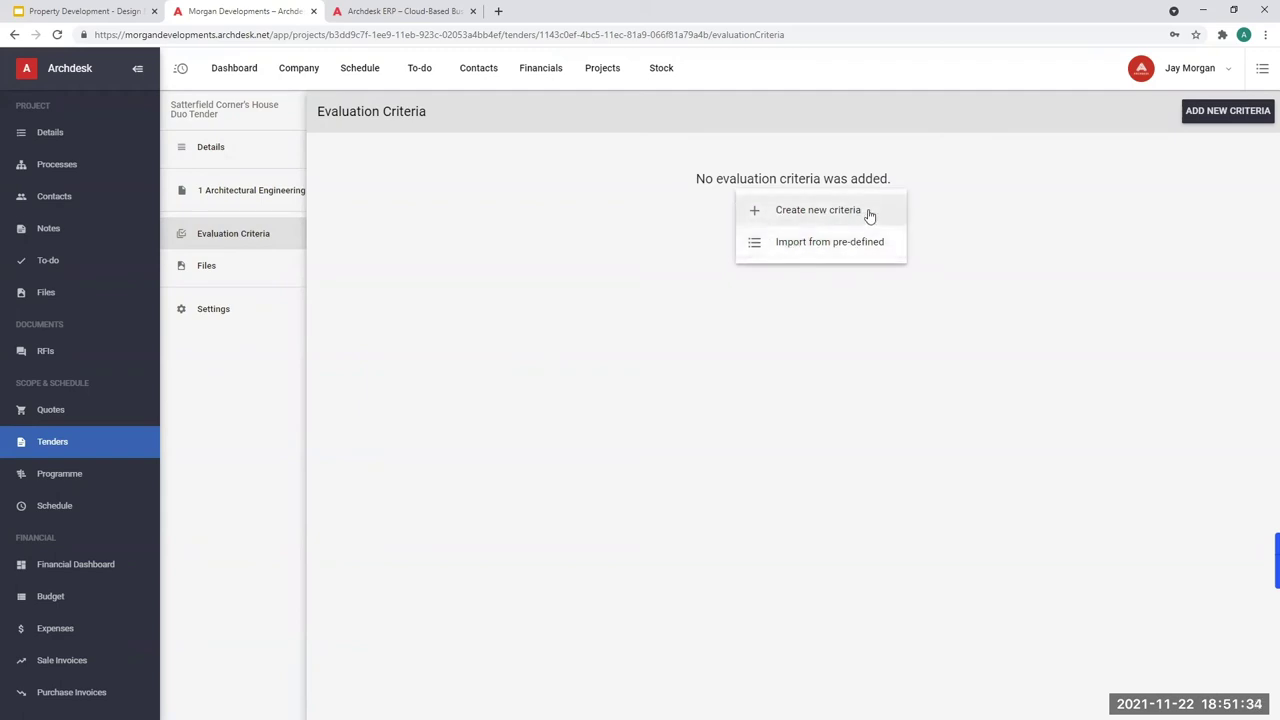
pyautogui.click(806, 250)
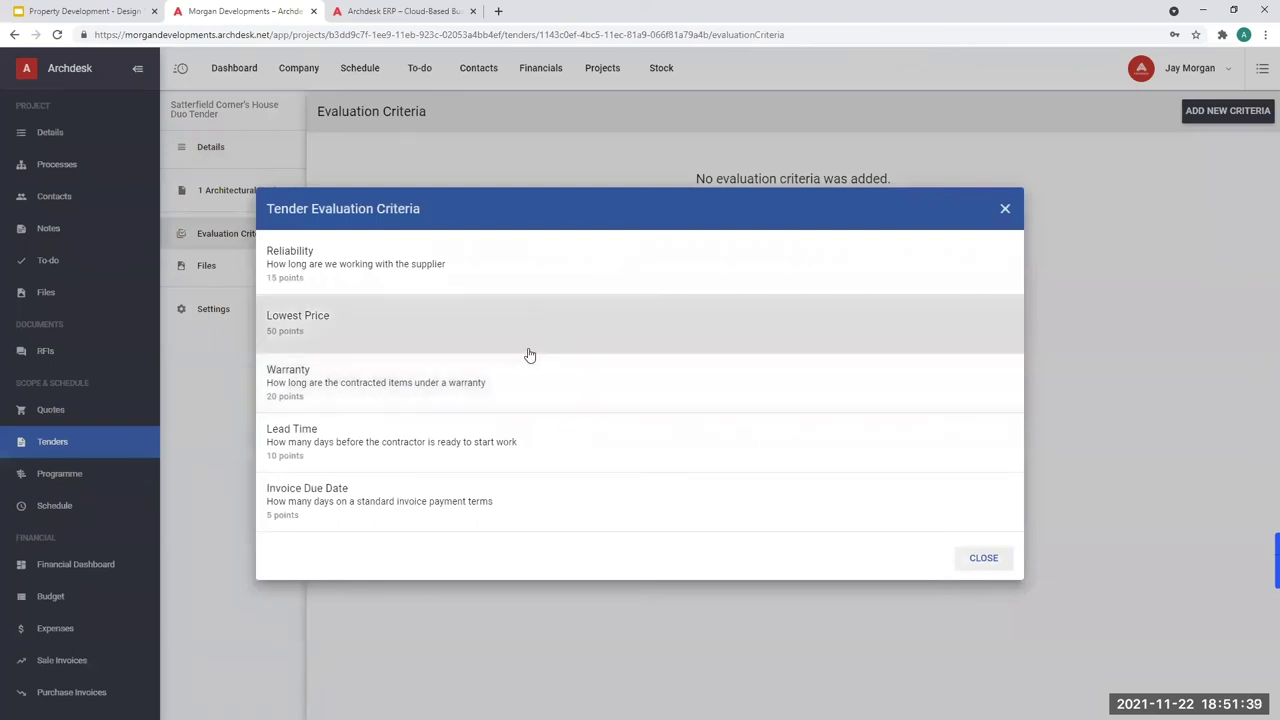
pyautogui.click(362, 334)
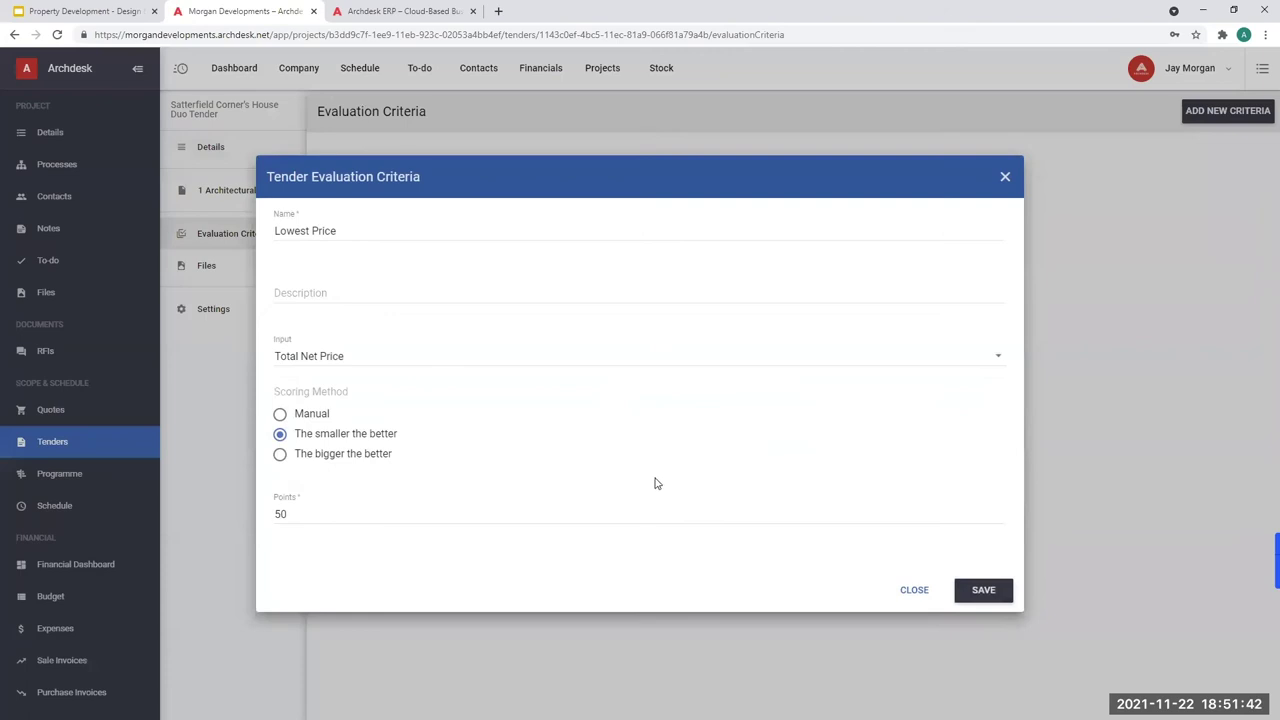
pyautogui.click(980, 593)
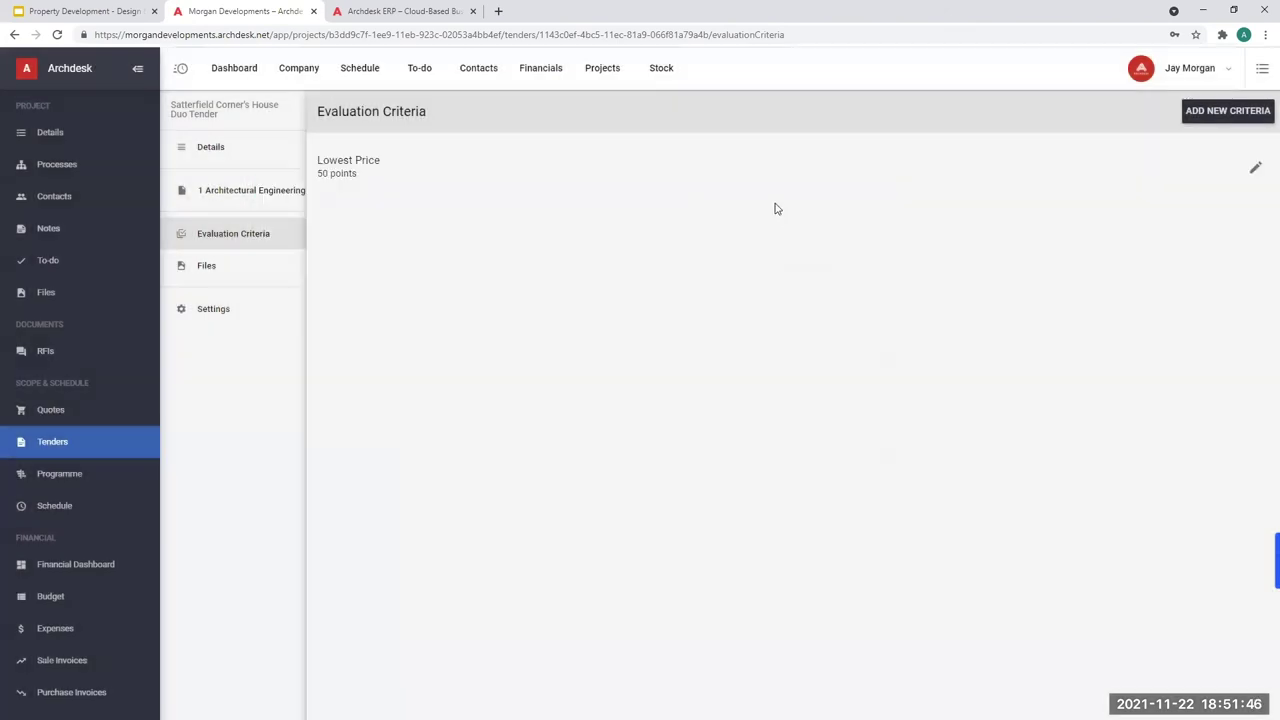
# Start a new evaluation criterion named "lead times" with the description "lead time to complete set task project"
pyautogui.click(1230, 112)
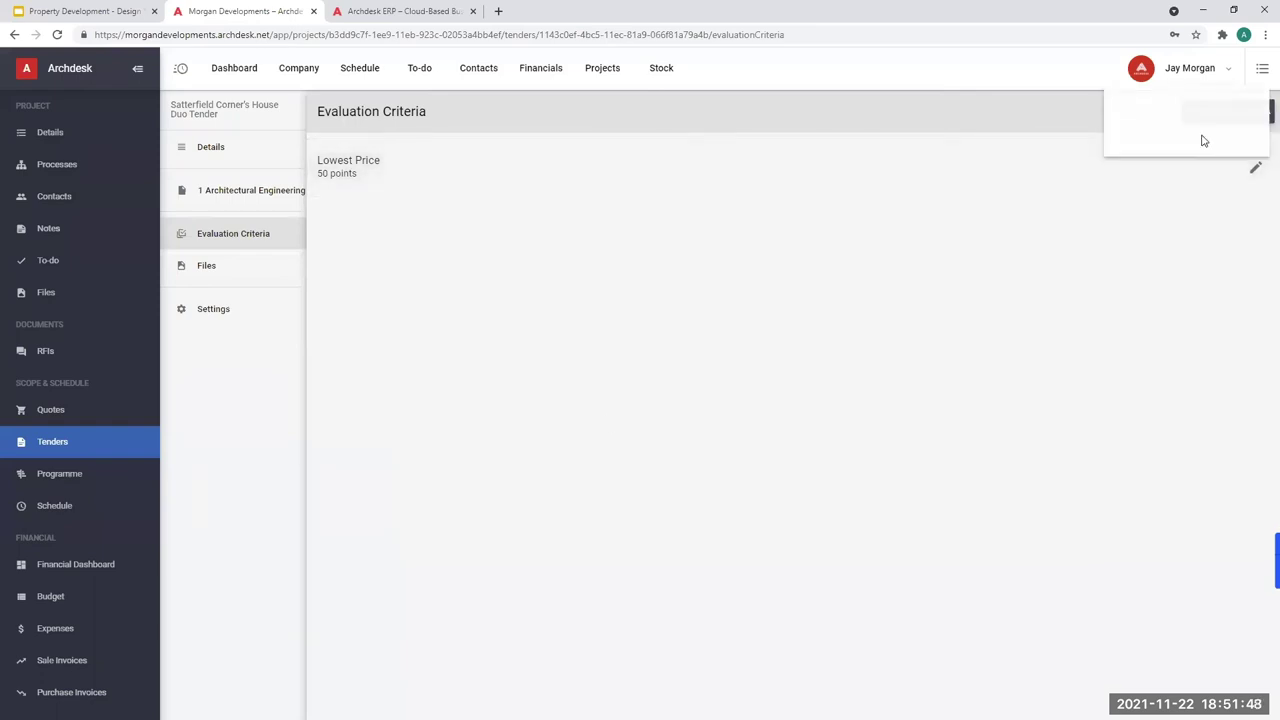
pyautogui.click(1196, 106)
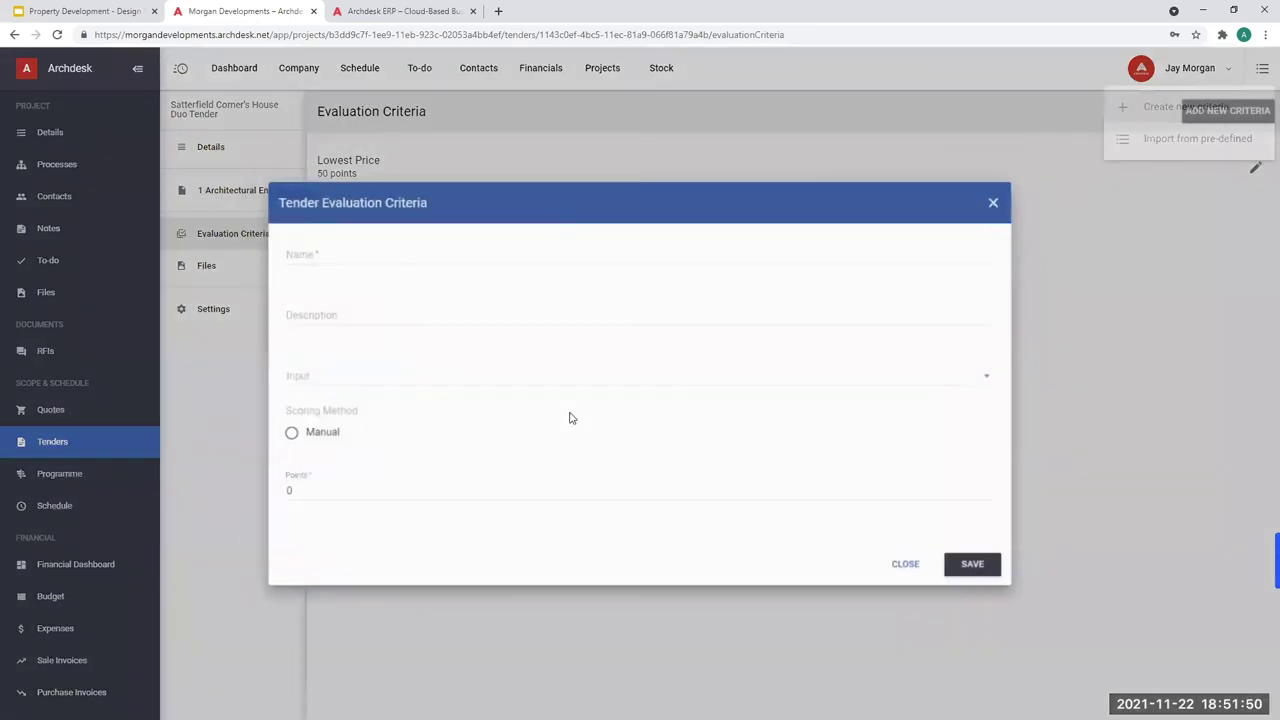
pyautogui.click(668, 245)
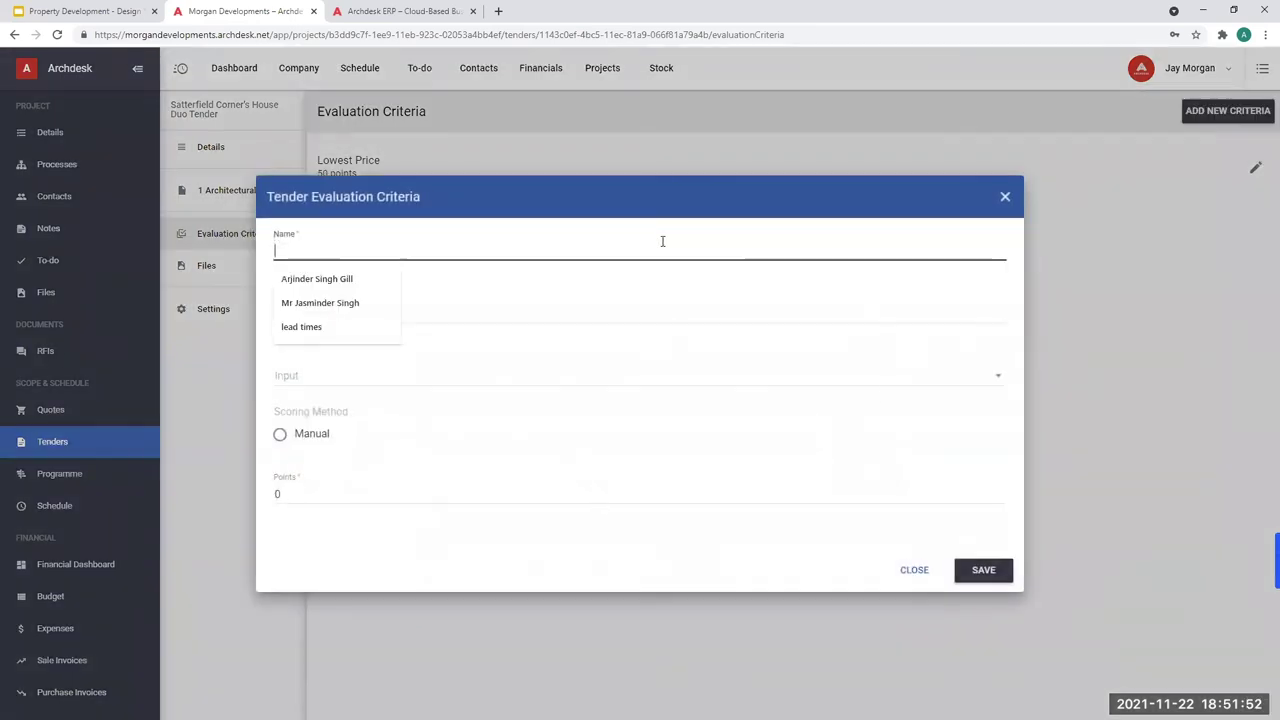
pyautogui.click(632, 292)
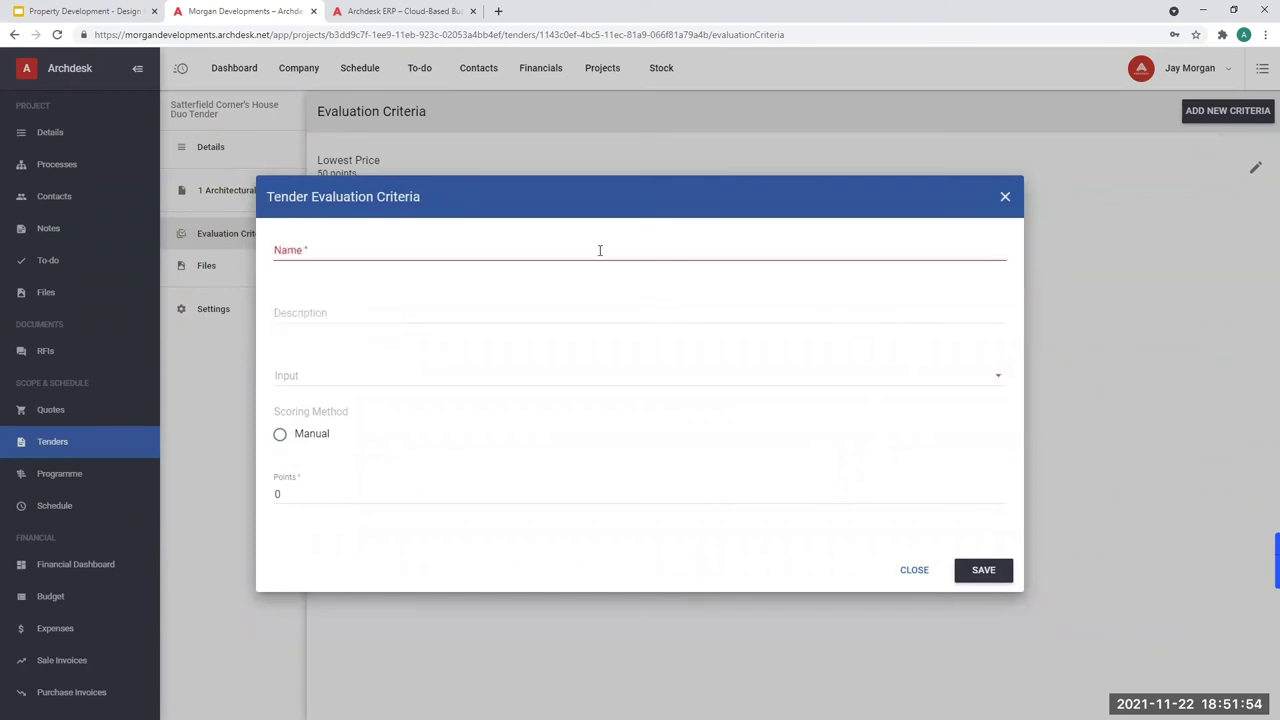
pyautogui.click(600, 250)
pyautogui.write('le')
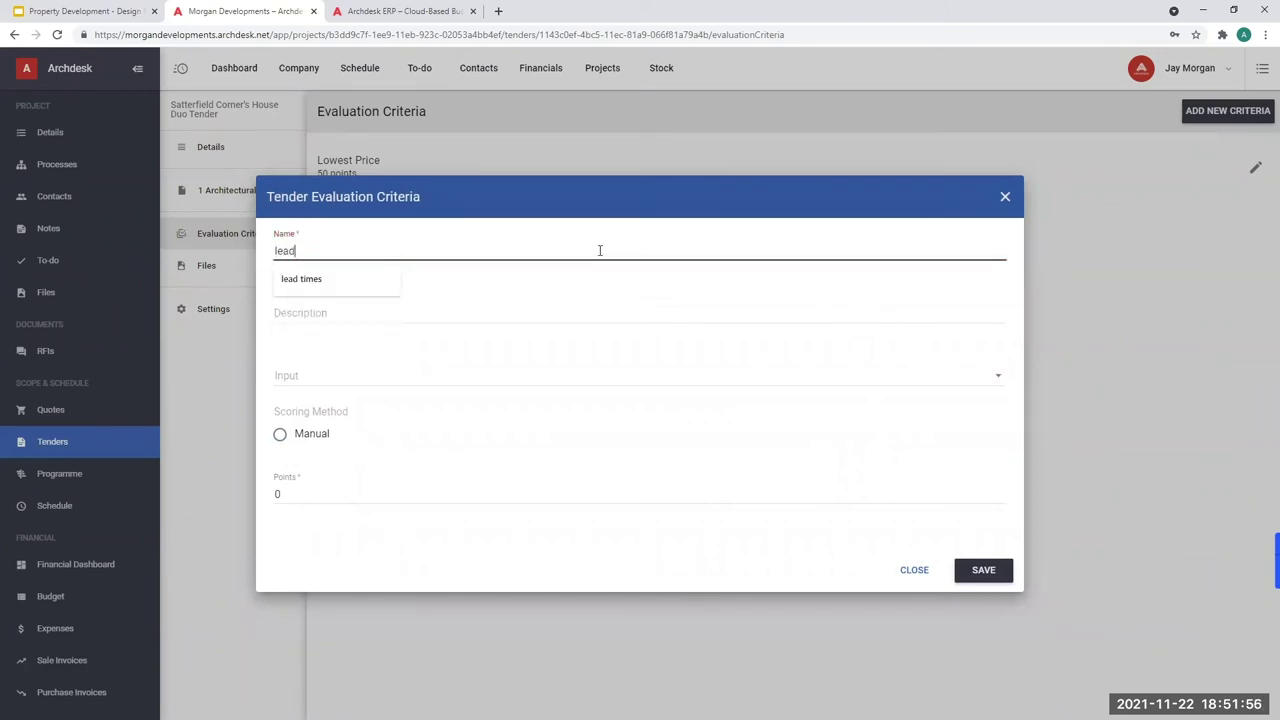
pyautogui.write('ad')
pyautogui.click(305, 279)
pyautogui.click(336, 312)
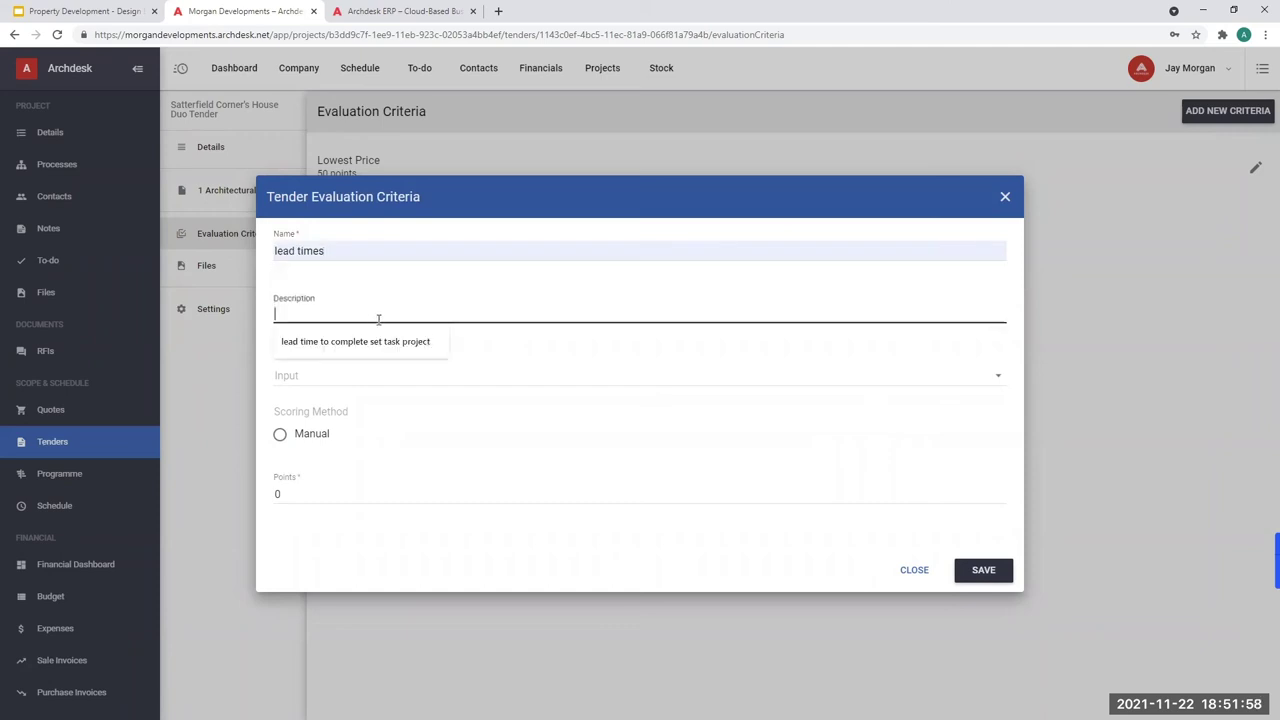
pyautogui.click(424, 348)
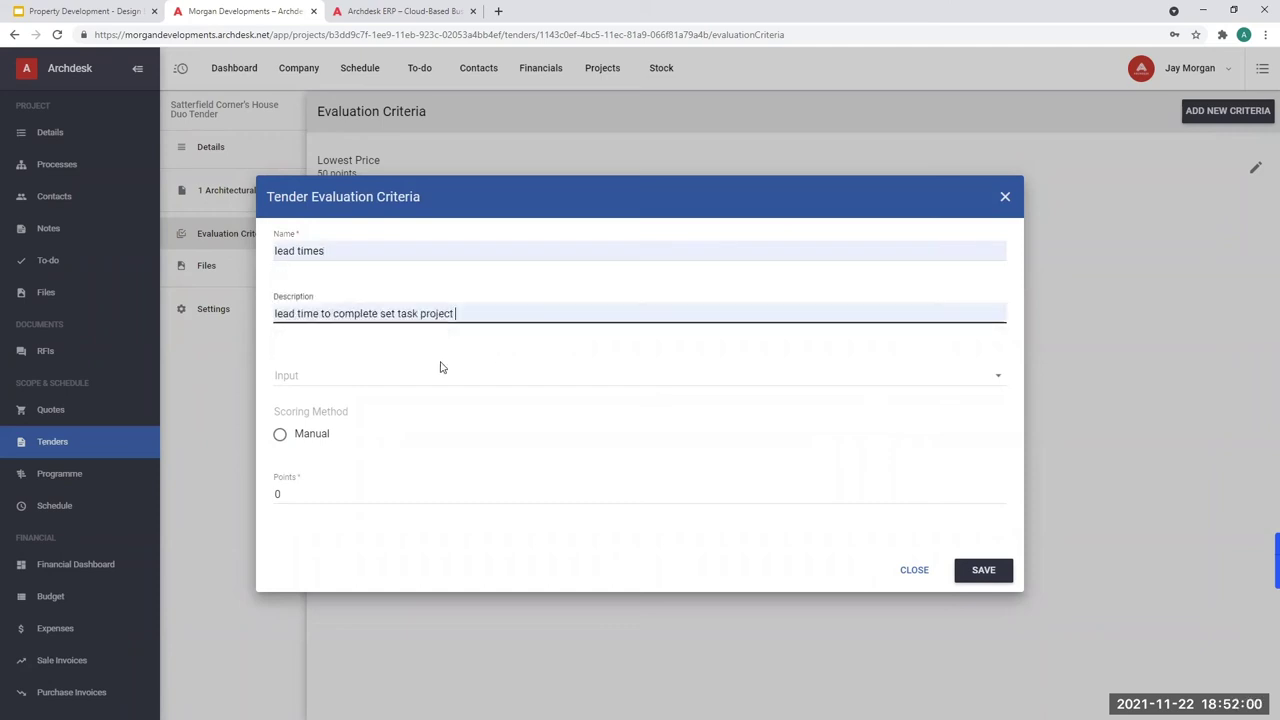
# Set the lead times criterion's input to Other, scoring method to Manual and points to 10, and save it
pyautogui.click(462, 382)
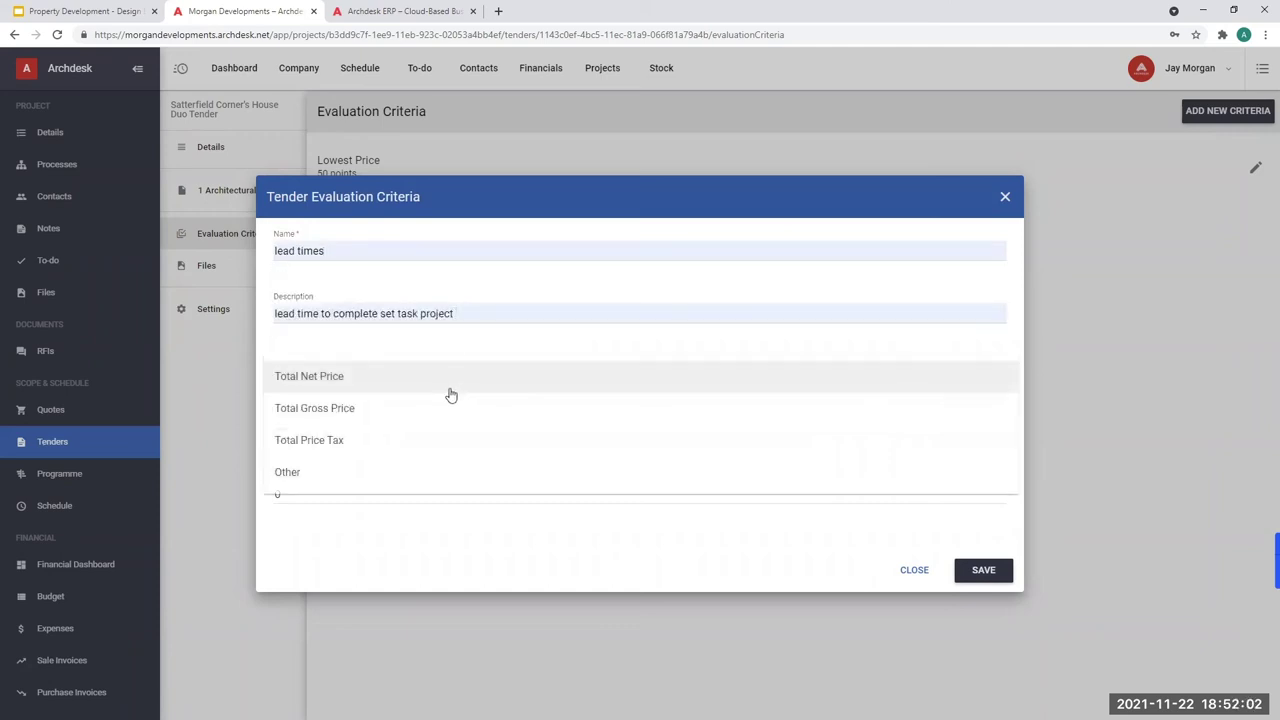
pyautogui.click(376, 474)
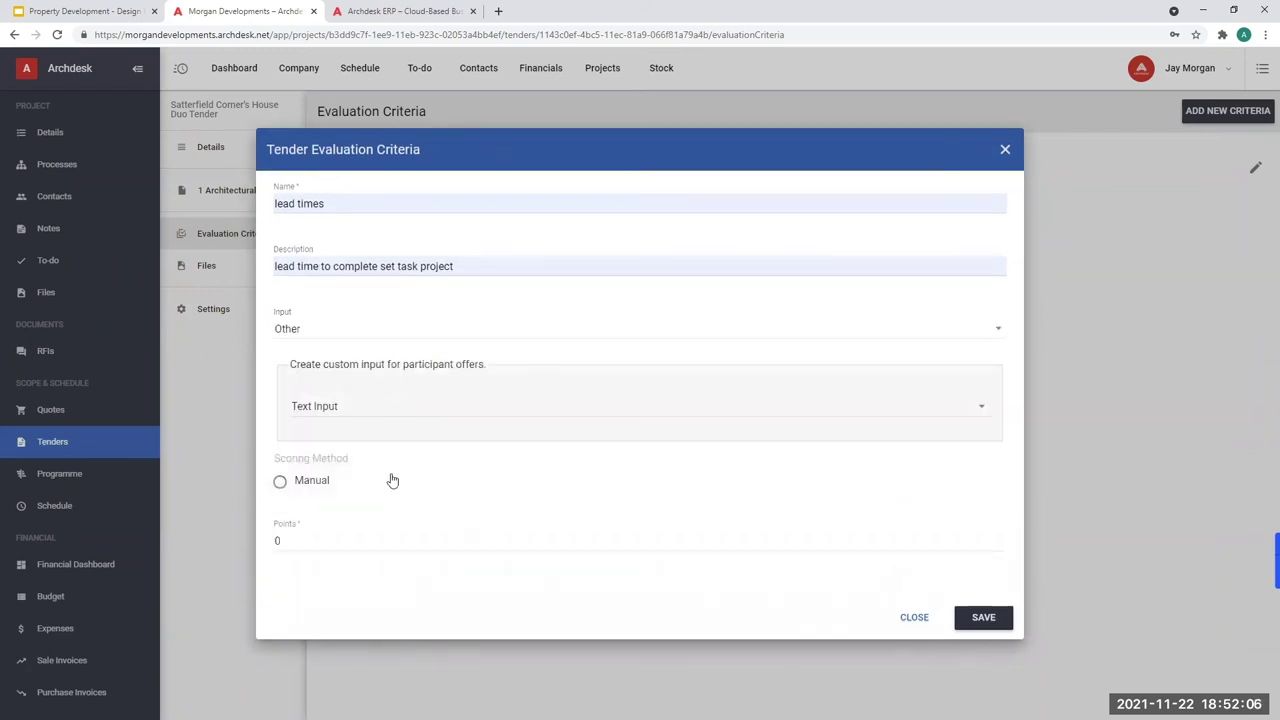
pyautogui.click(355, 483)
pyautogui.click(371, 541)
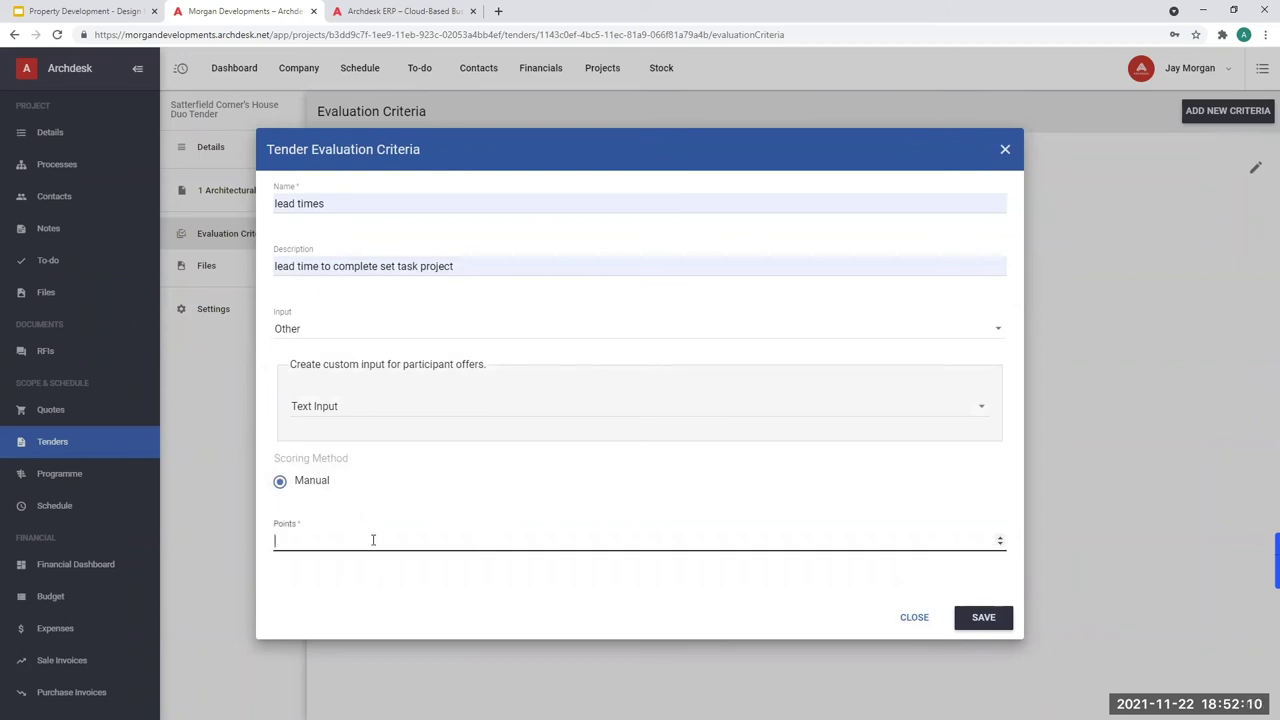
pyautogui.click(985, 616)
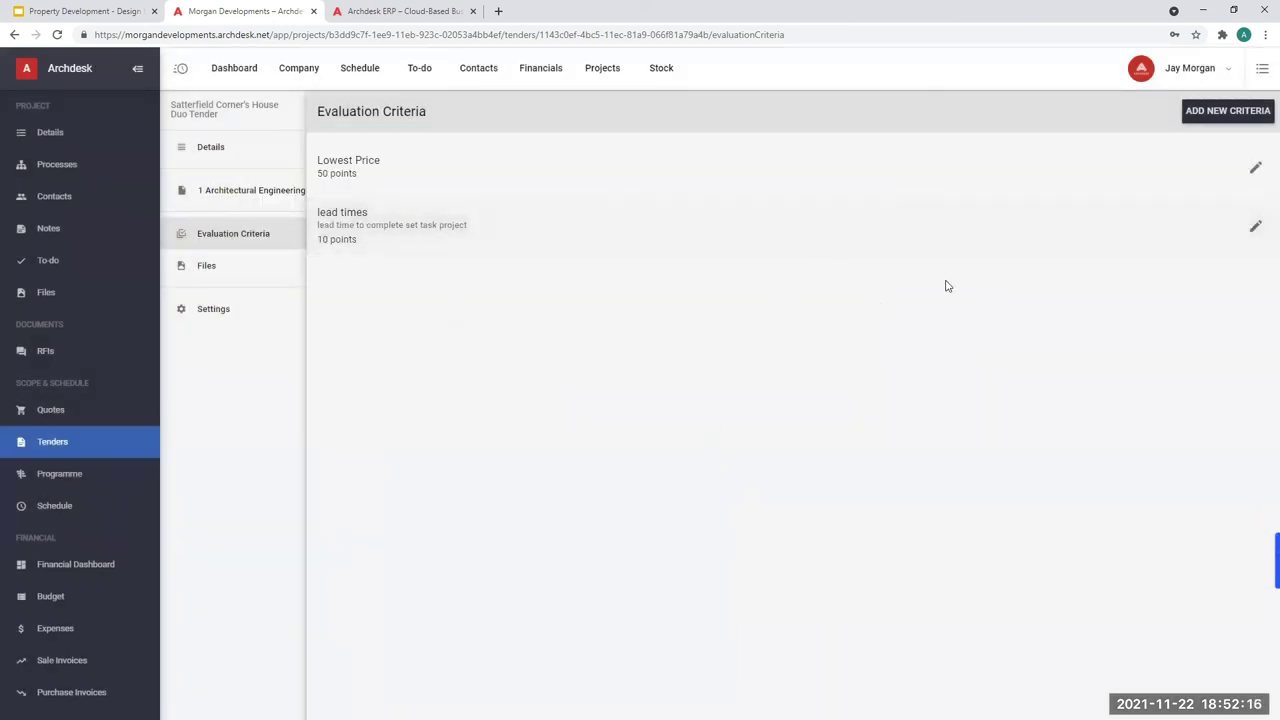
# Import the pre-defined Warranty criterion into the tender's evaluation criteria and save it
pyautogui.click(1217, 112)
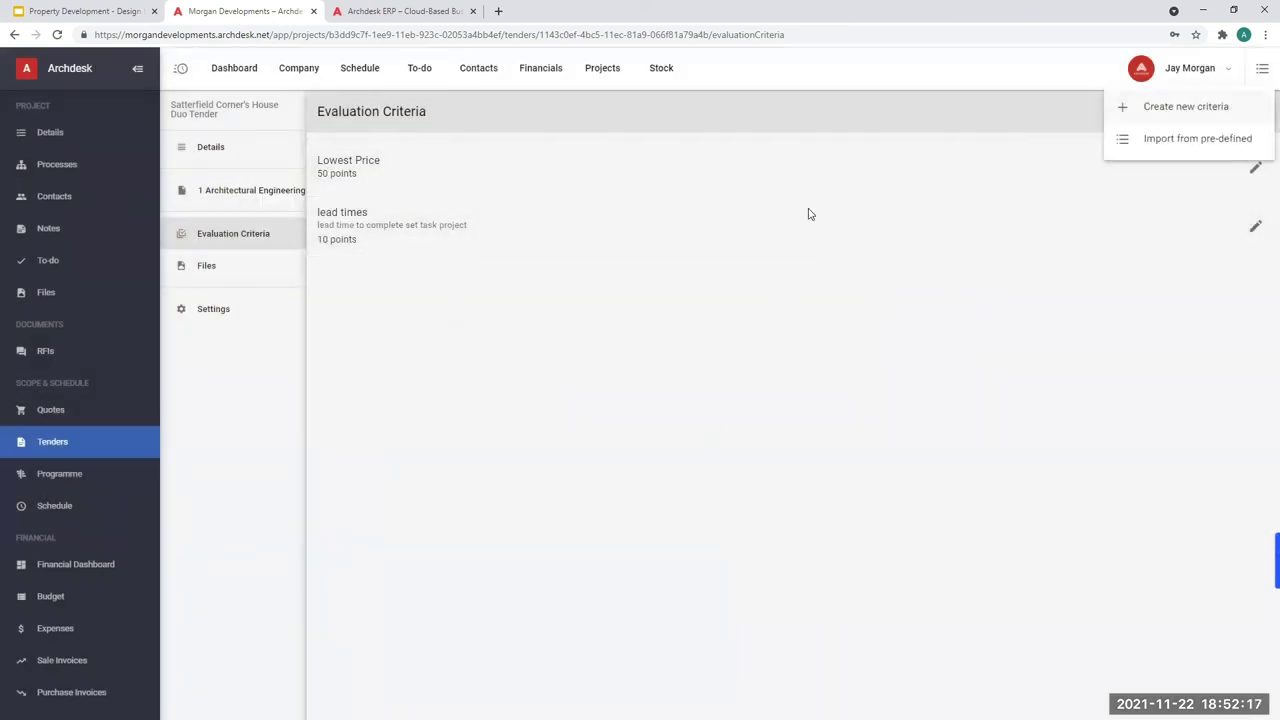
pyautogui.click(1207, 143)
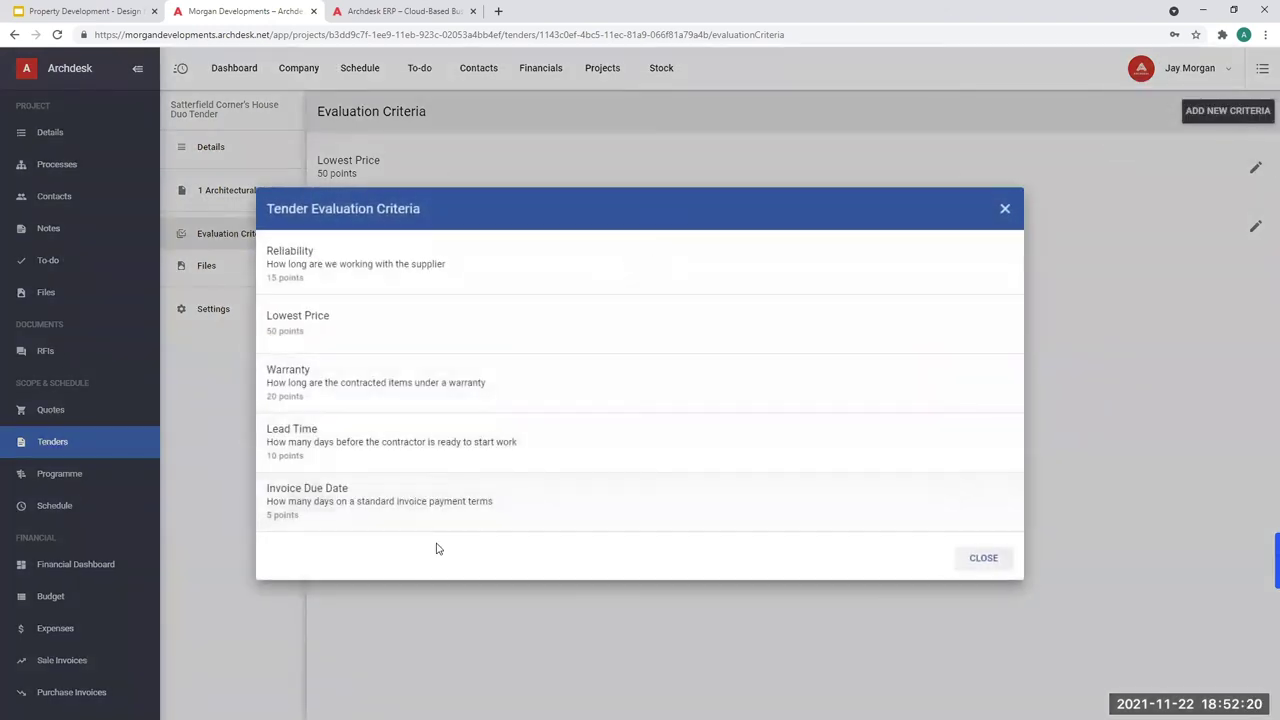
pyautogui.click(491, 398)
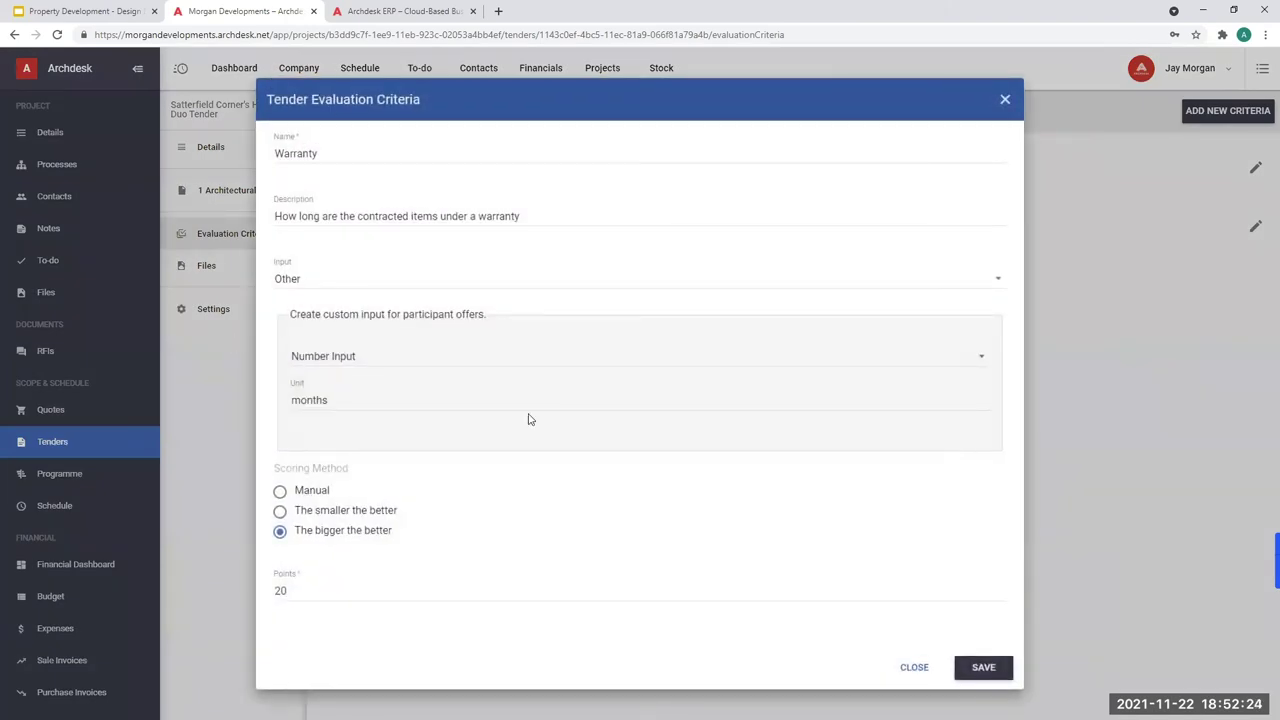
pyautogui.click(983, 668)
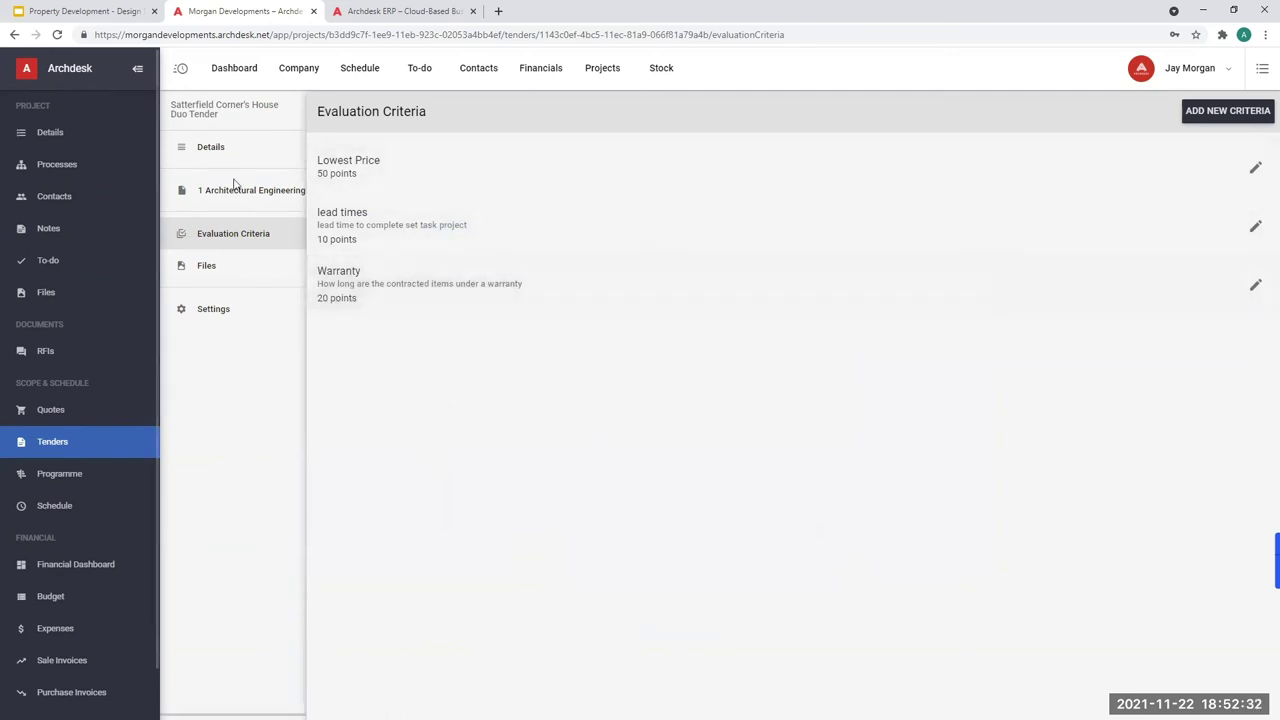
# Check the tender's files and return to its details
pyautogui.click(238, 275)
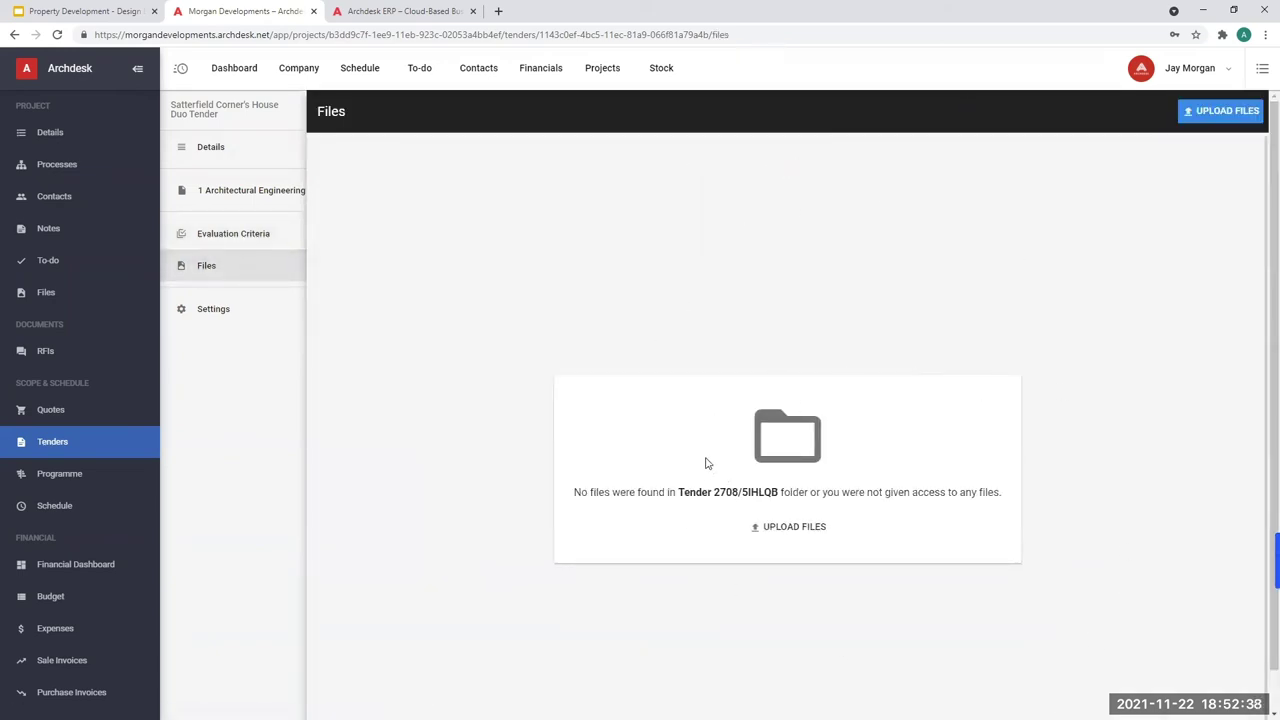
pyautogui.click(222, 150)
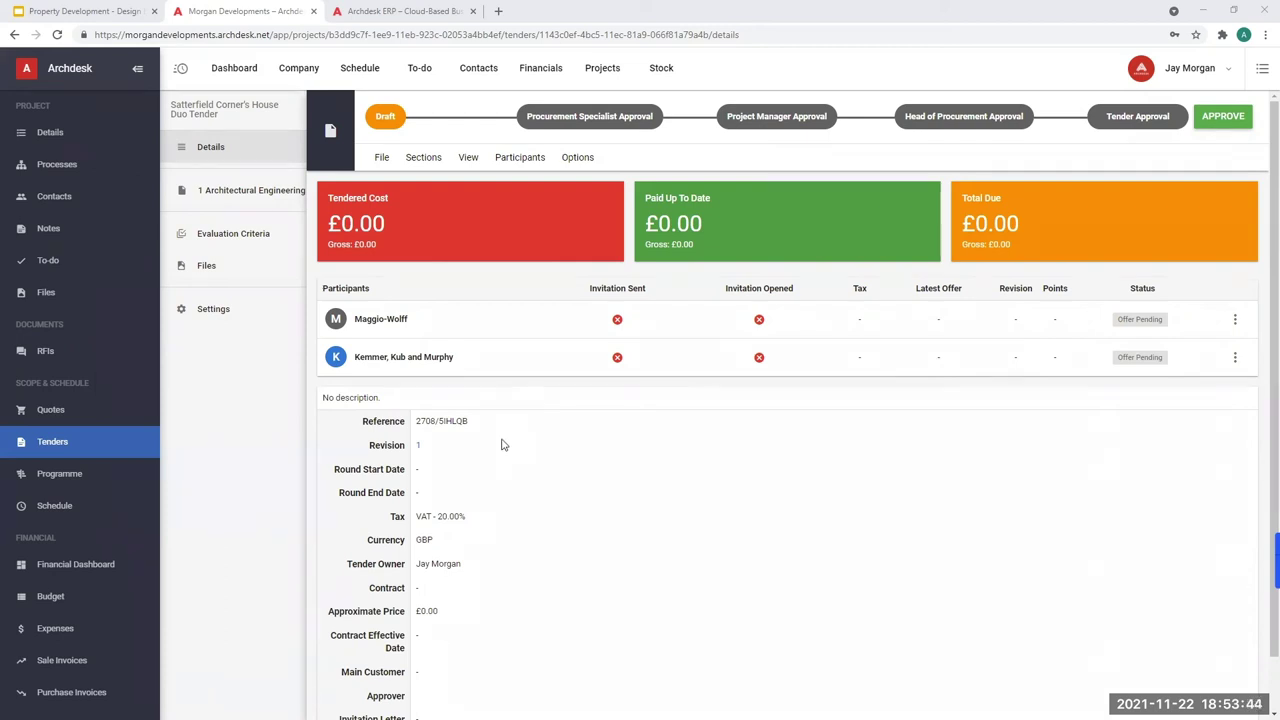
# View the project's financial dashboard and show all categories to compare spend against budget
pyautogui.click(85, 566)
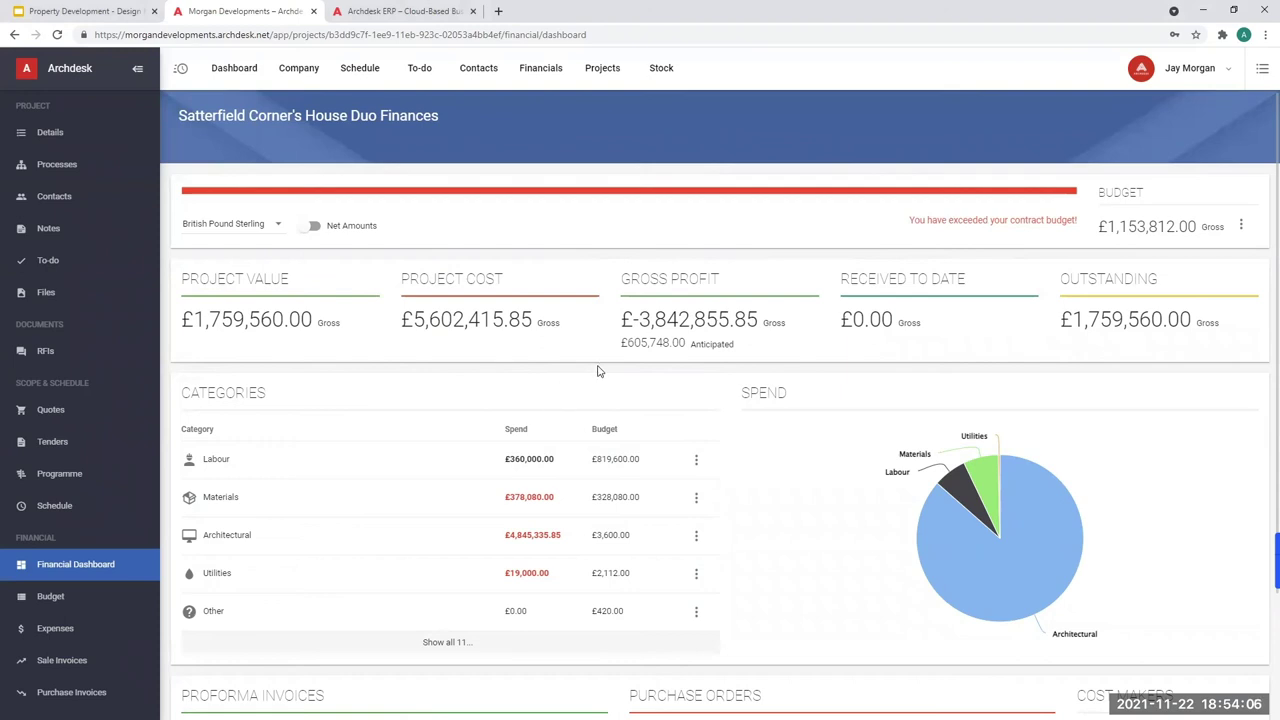
pyautogui.click(503, 645)
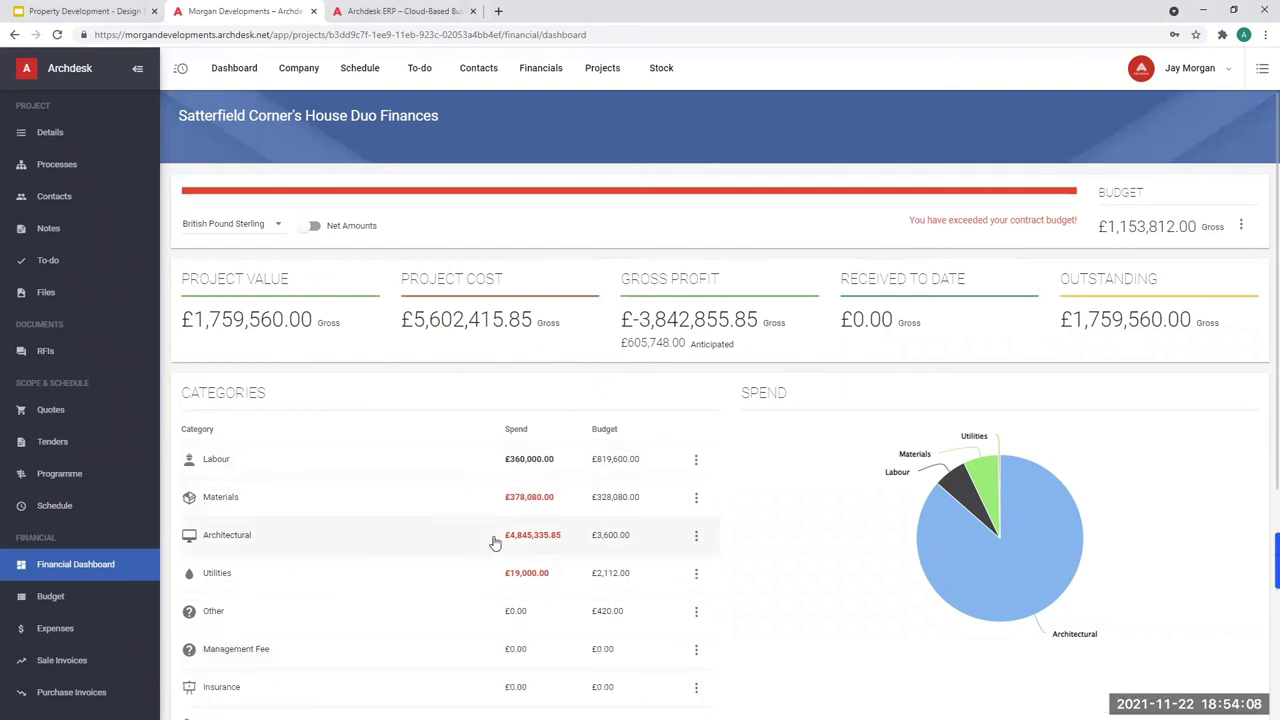
pyautogui.scroll(-2, 500, 540)
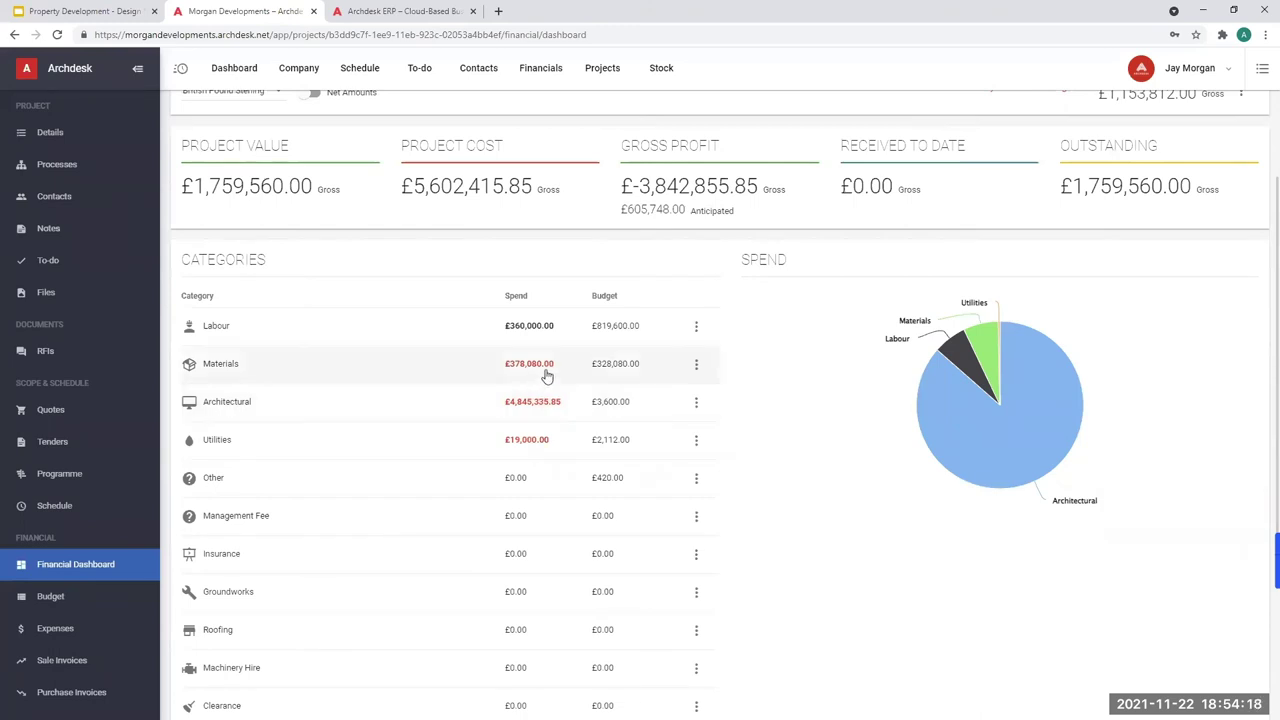
# Review the budget breakdown of the Materials cost category and return to the financial dashboard
pyautogui.click(698, 366)
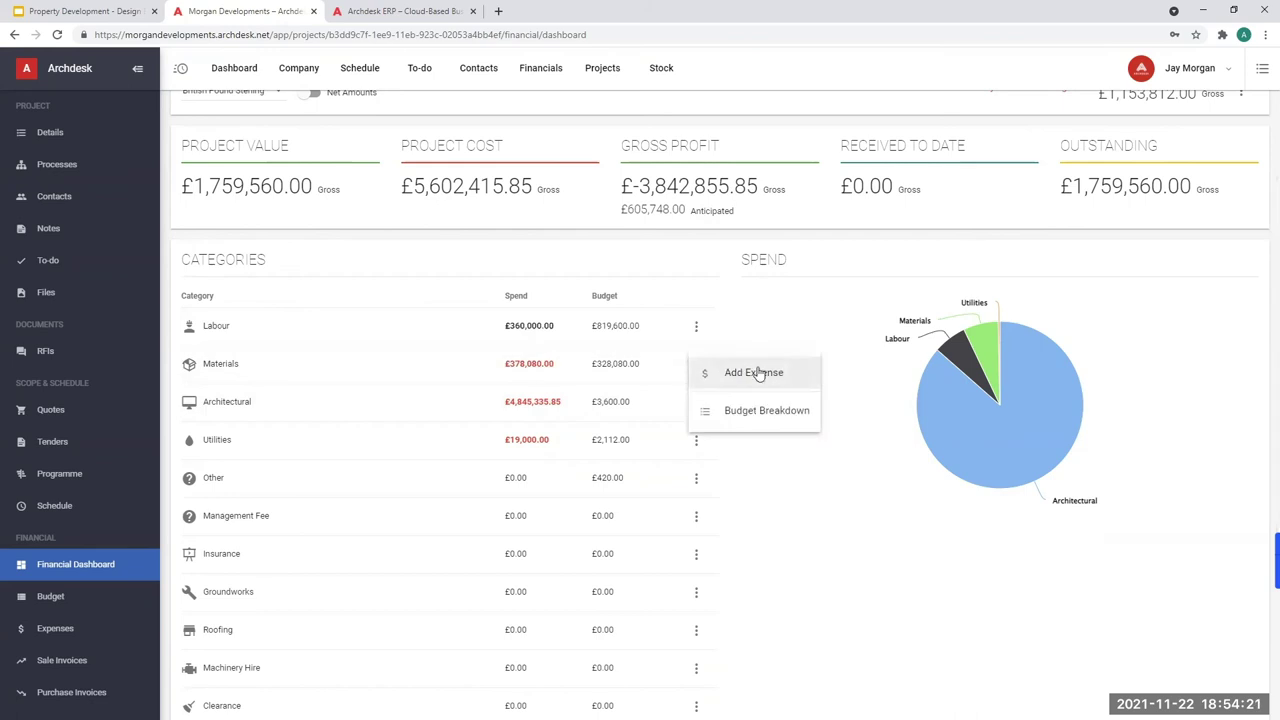
pyautogui.click(758, 418)
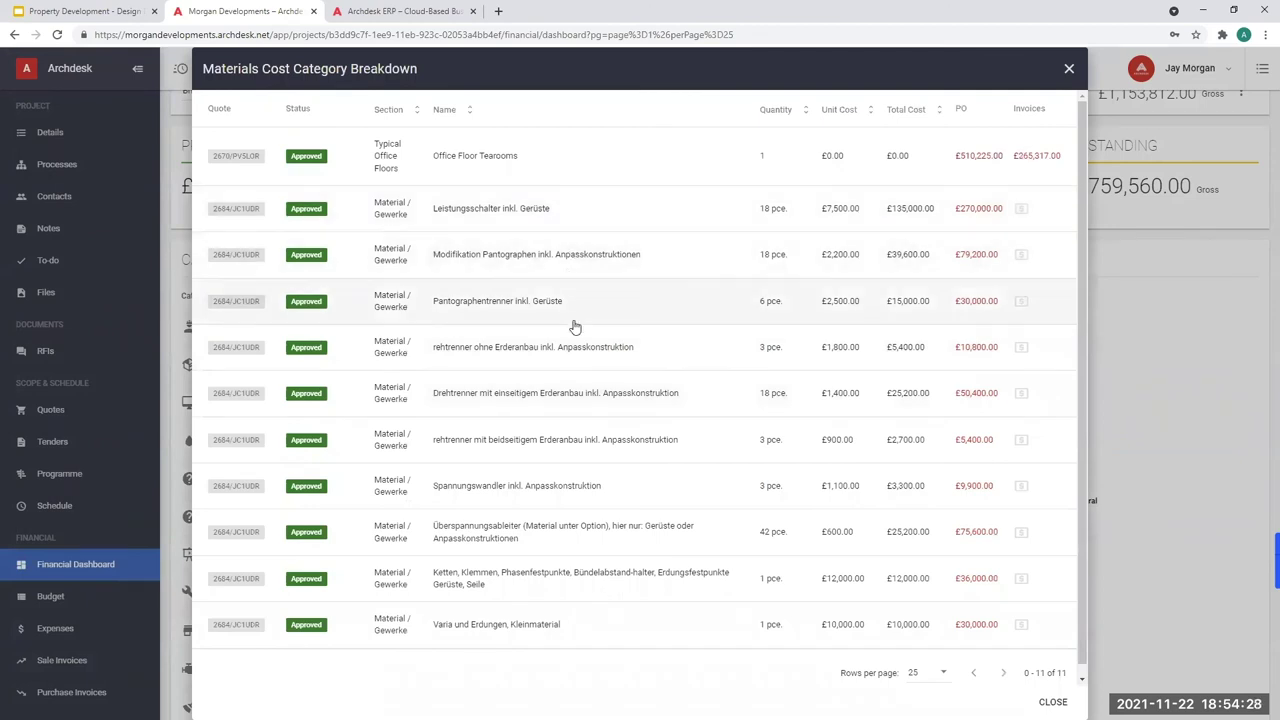
pyautogui.scroll(-1, 703, 440)
pyautogui.click(1065, 71)
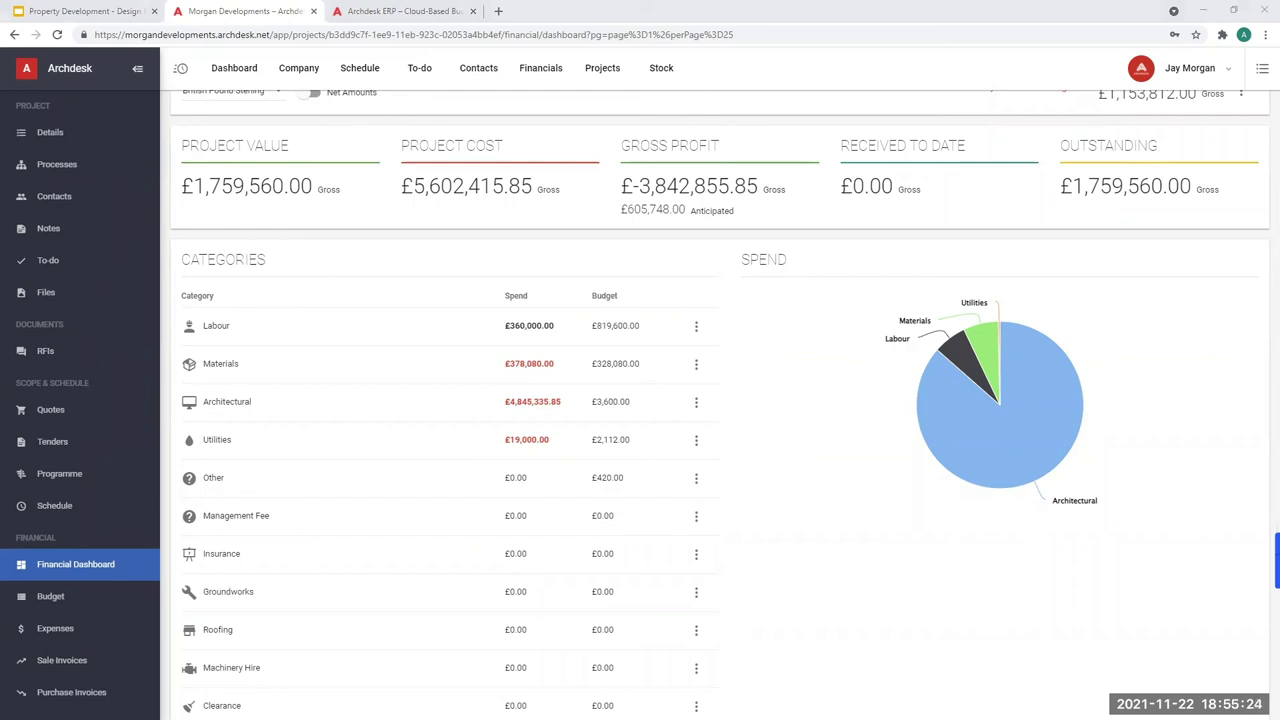
# Switch to the Morgan Fit-out site, enlarge the Satterfield Corners House programme timeline to months, and check the schedule export formats
pyautogui.hotkey('ctrl', 'Tab')
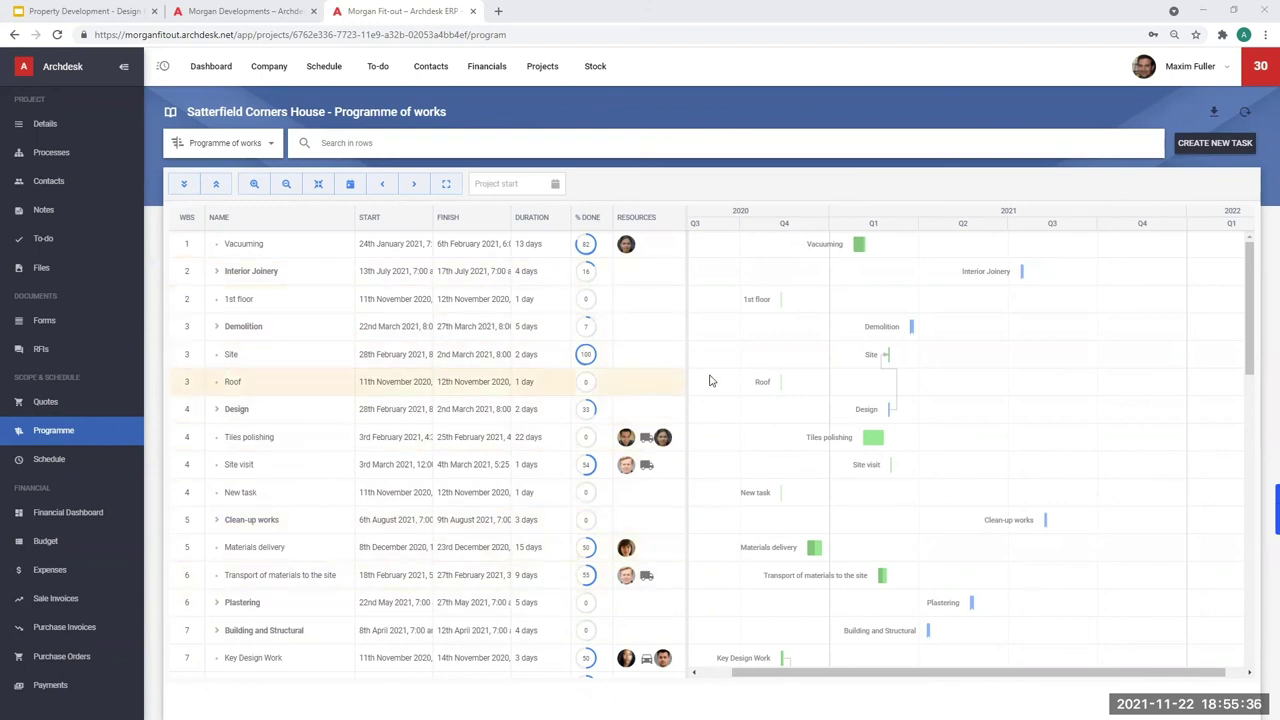
pyautogui.click(254, 184)
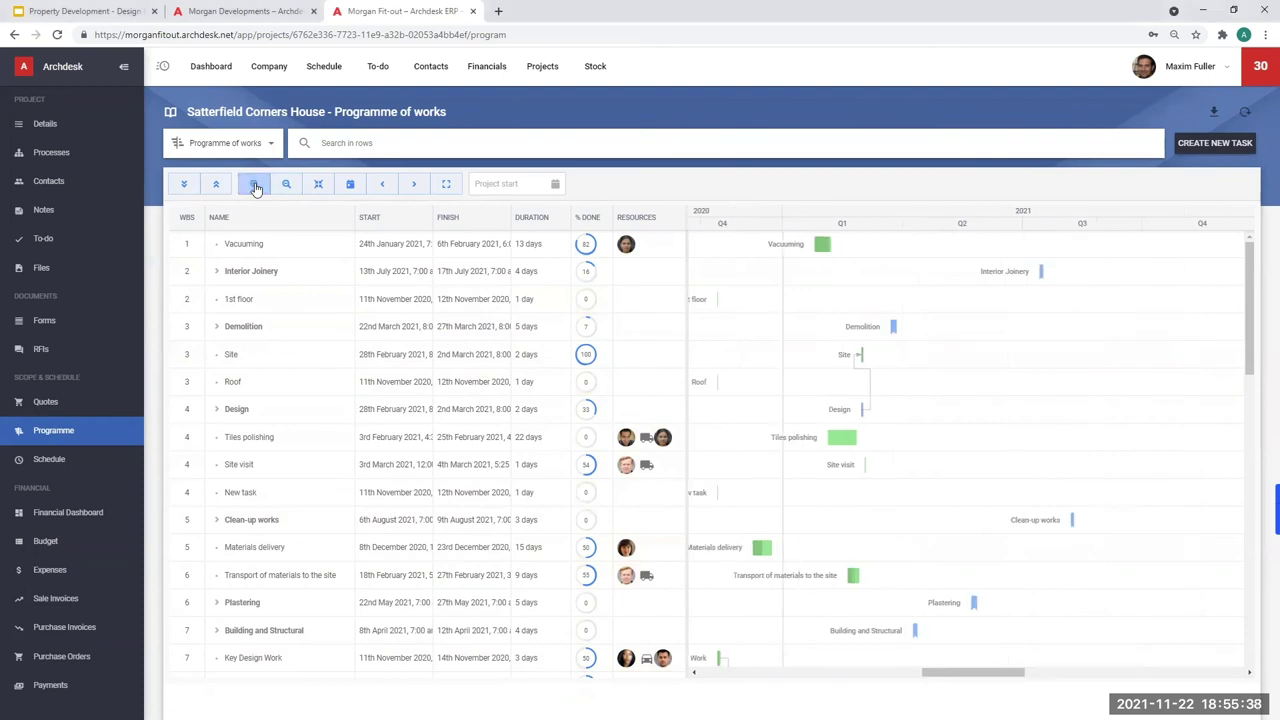
pyautogui.click(254, 184)
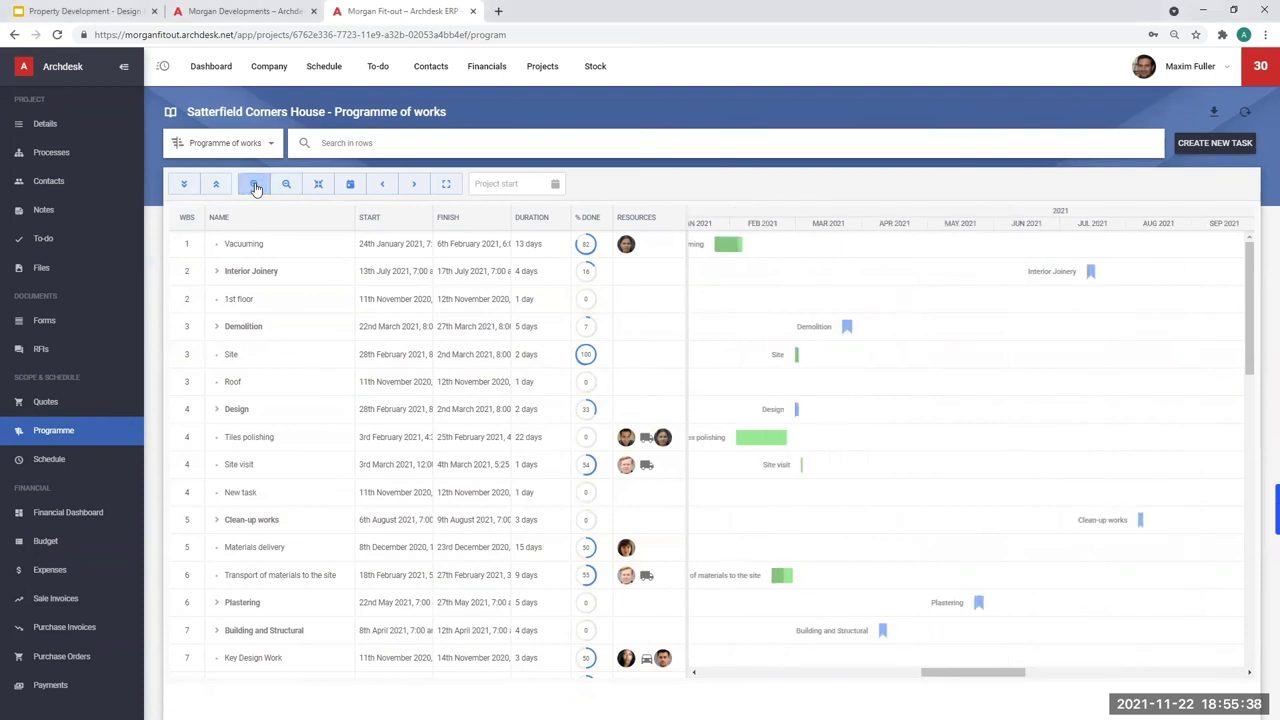
pyautogui.click(1213, 112)
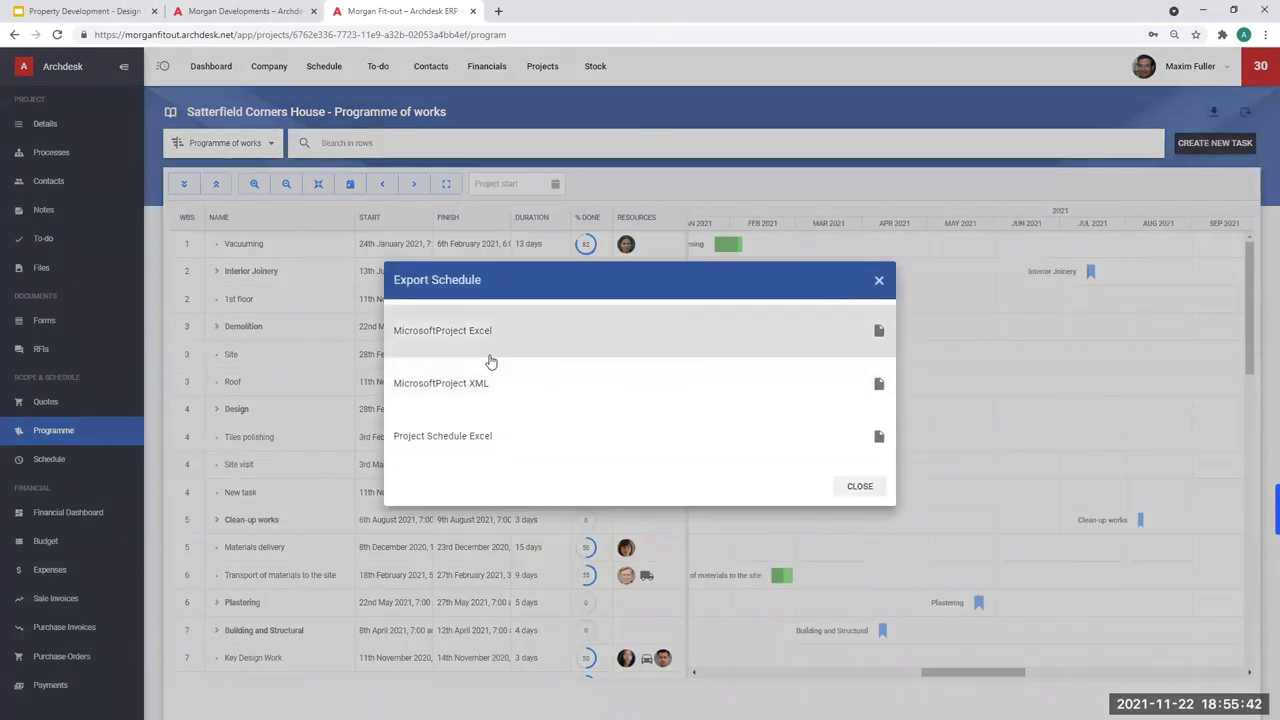
pyautogui.click(878, 281)
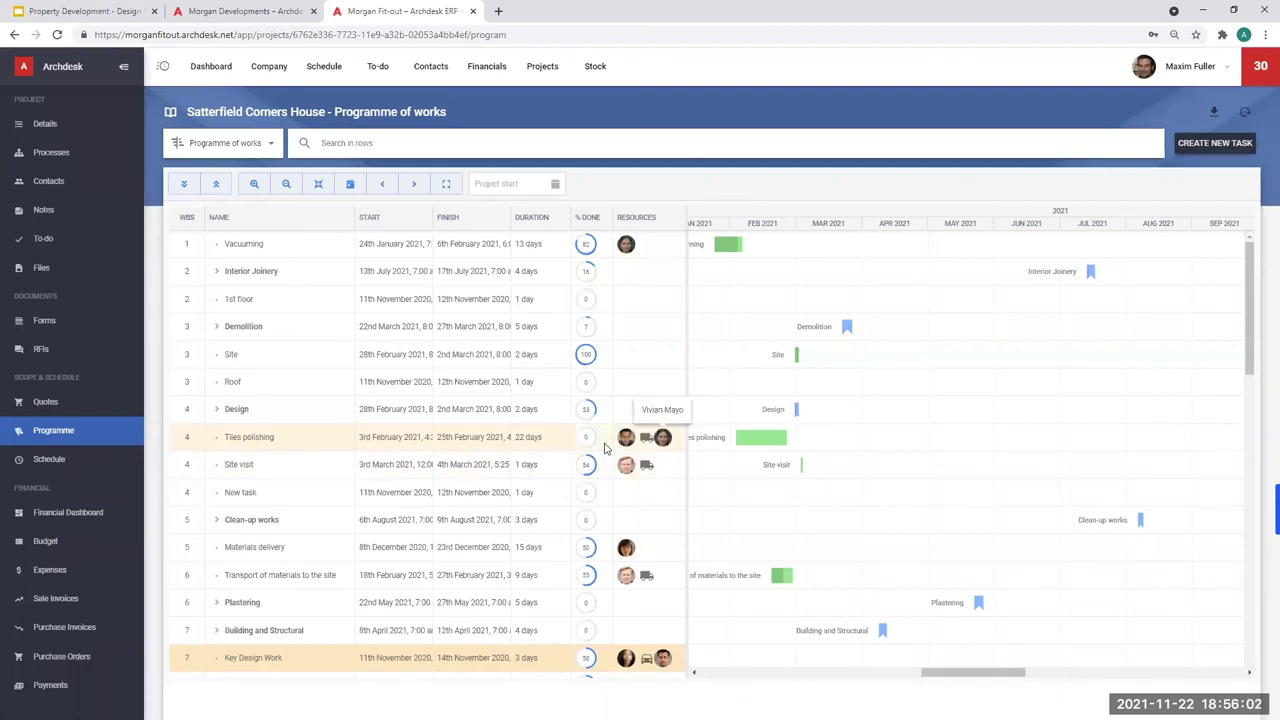
# Open the Tiles polishing task's details and check its progress update options without saving a change
pyautogui.doubleClick(755, 443)
pyautogui.moveTo(677, 450); pyautogui.dragTo(677, 436)
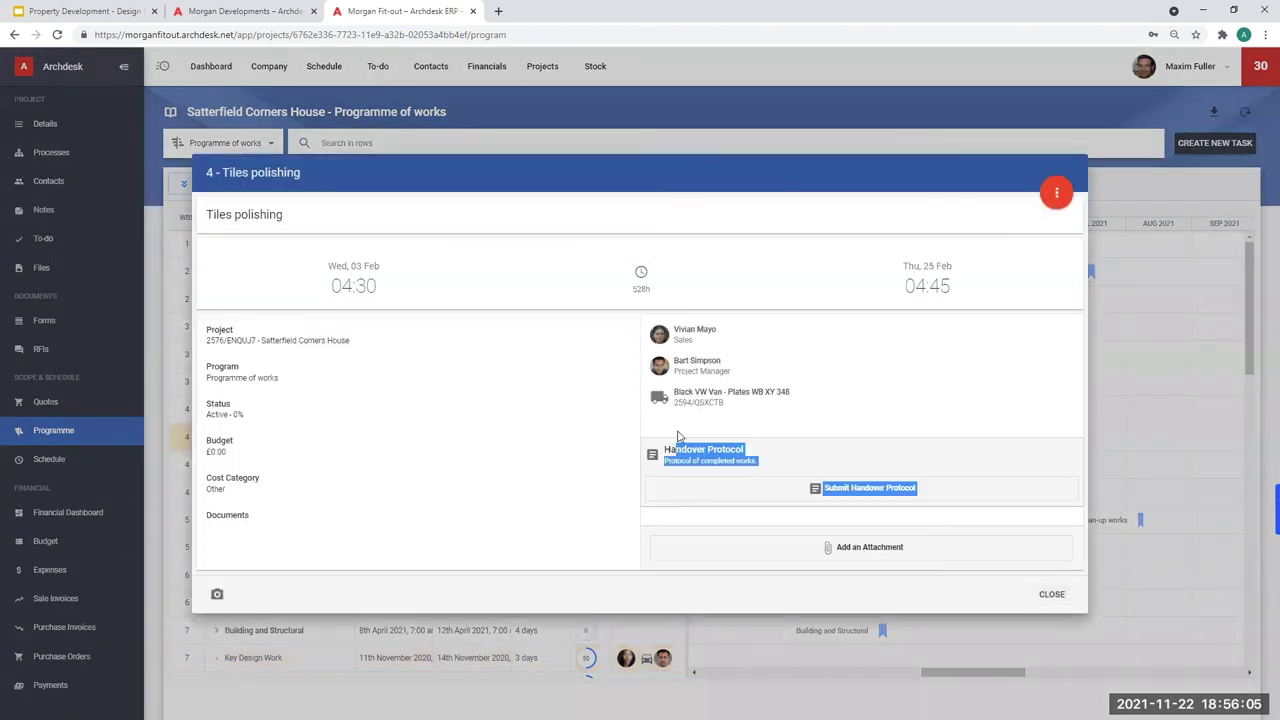
pyautogui.click(540, 414)
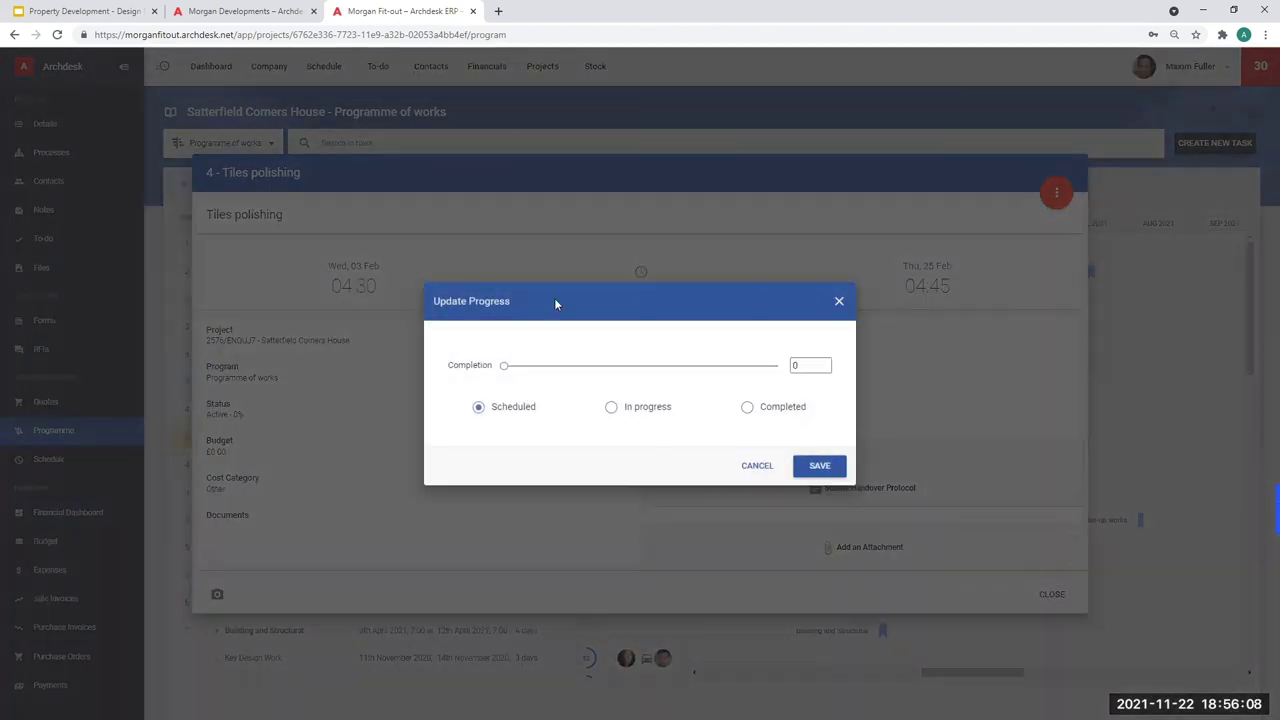
pyautogui.click(839, 303)
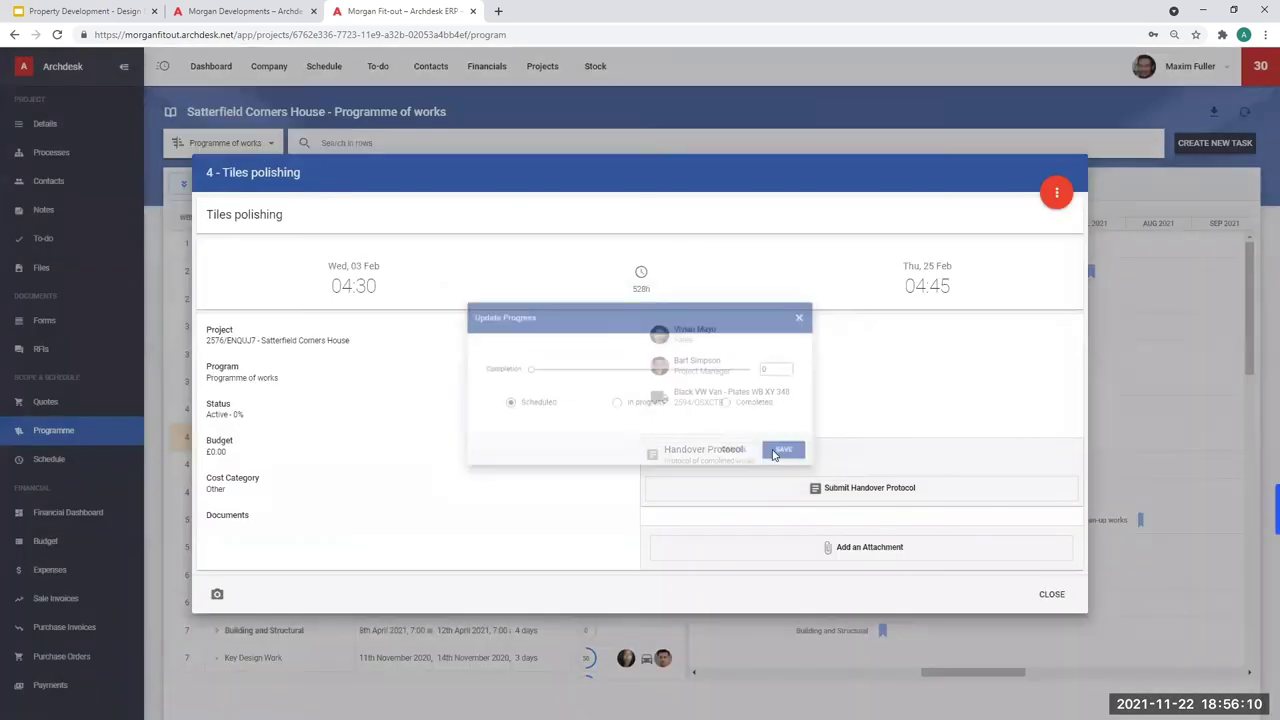
# Review the Tiles polishing task's Handover Protocol form without submitting it, and return to the programme of works
pyautogui.click(866, 489)
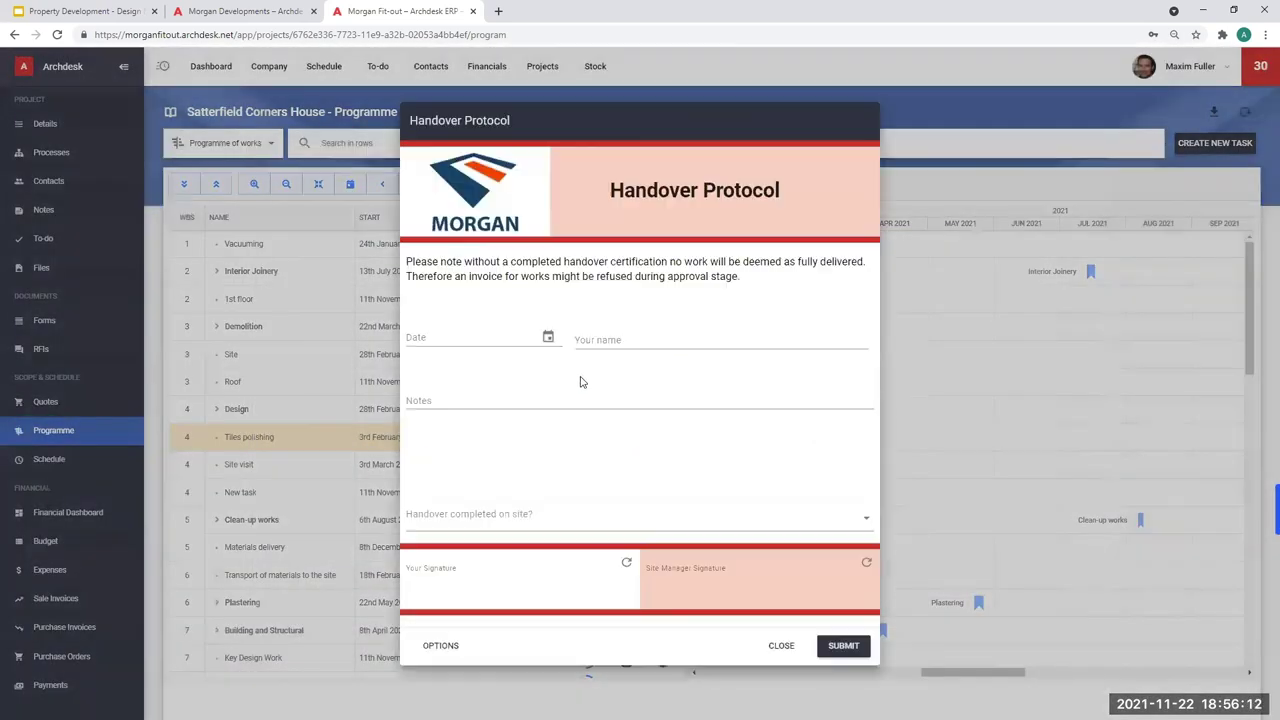
pyautogui.moveTo(444, 586); pyautogui.dragTo(545, 580)
pyautogui.click(779, 646)
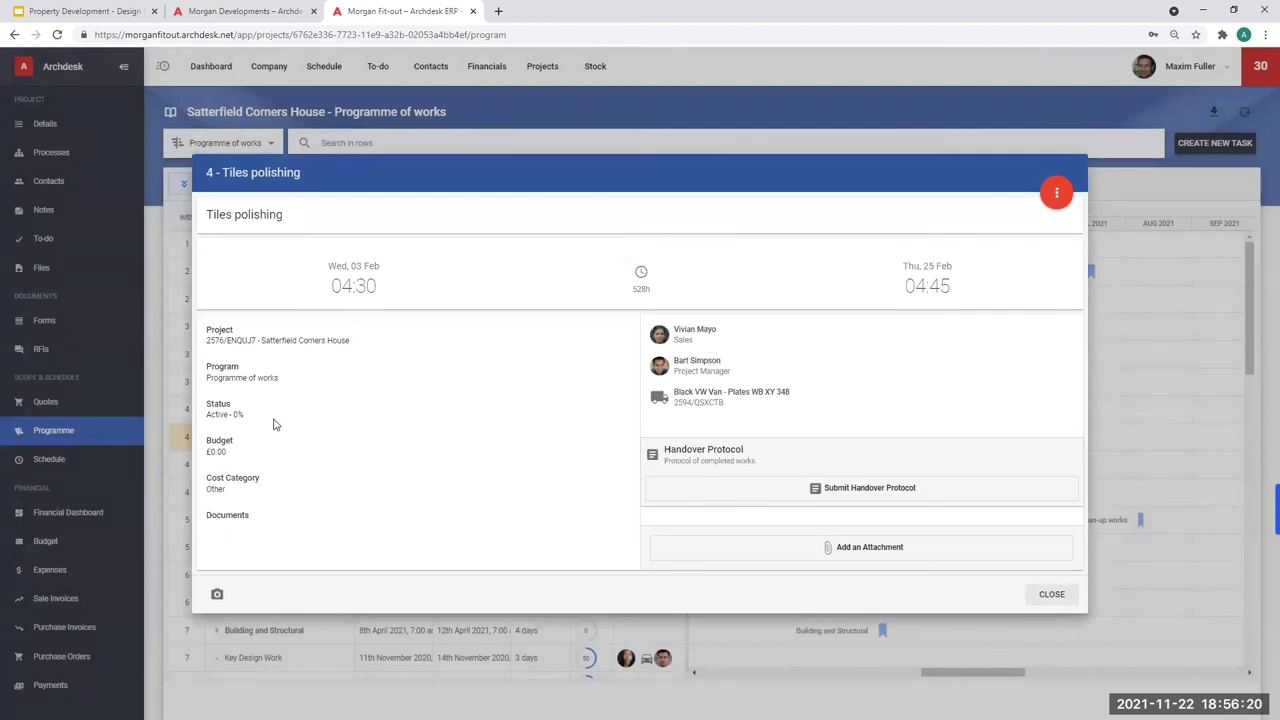
pyautogui.click(1052, 596)
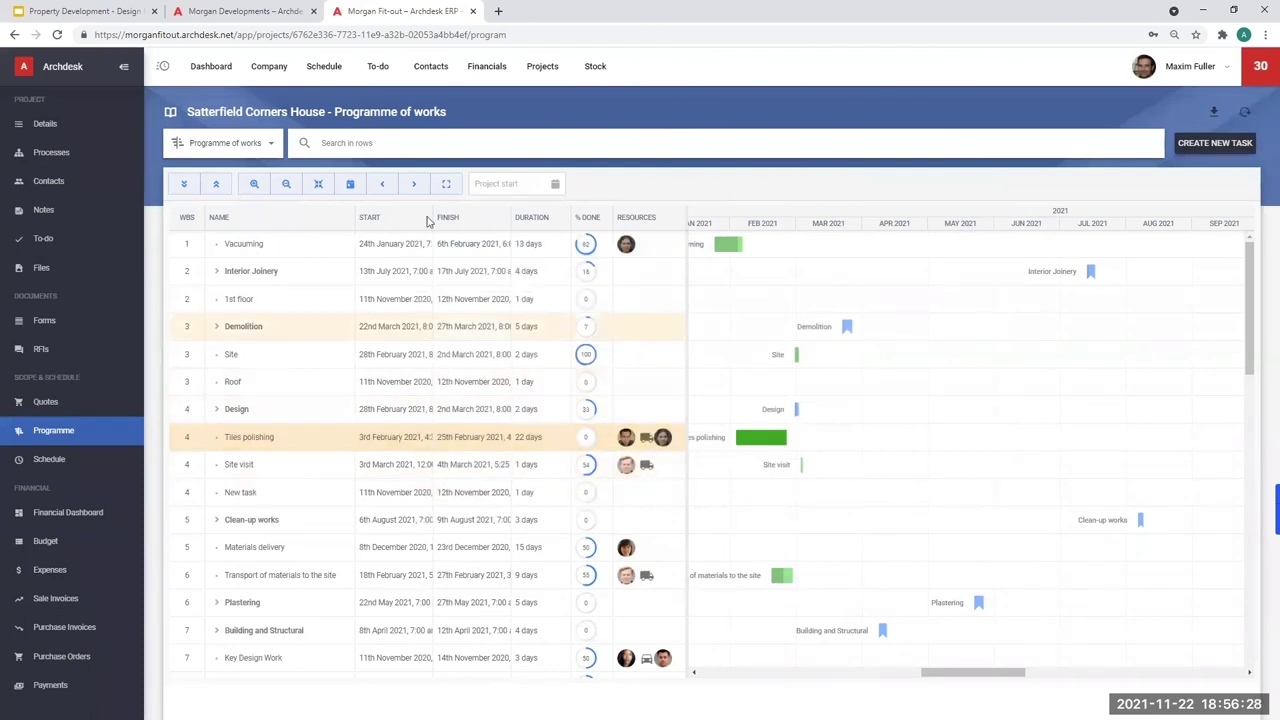
# Open the company-wide staff scheduler and go back to July 2021 to view the project allocations
pyautogui.click(326, 70)
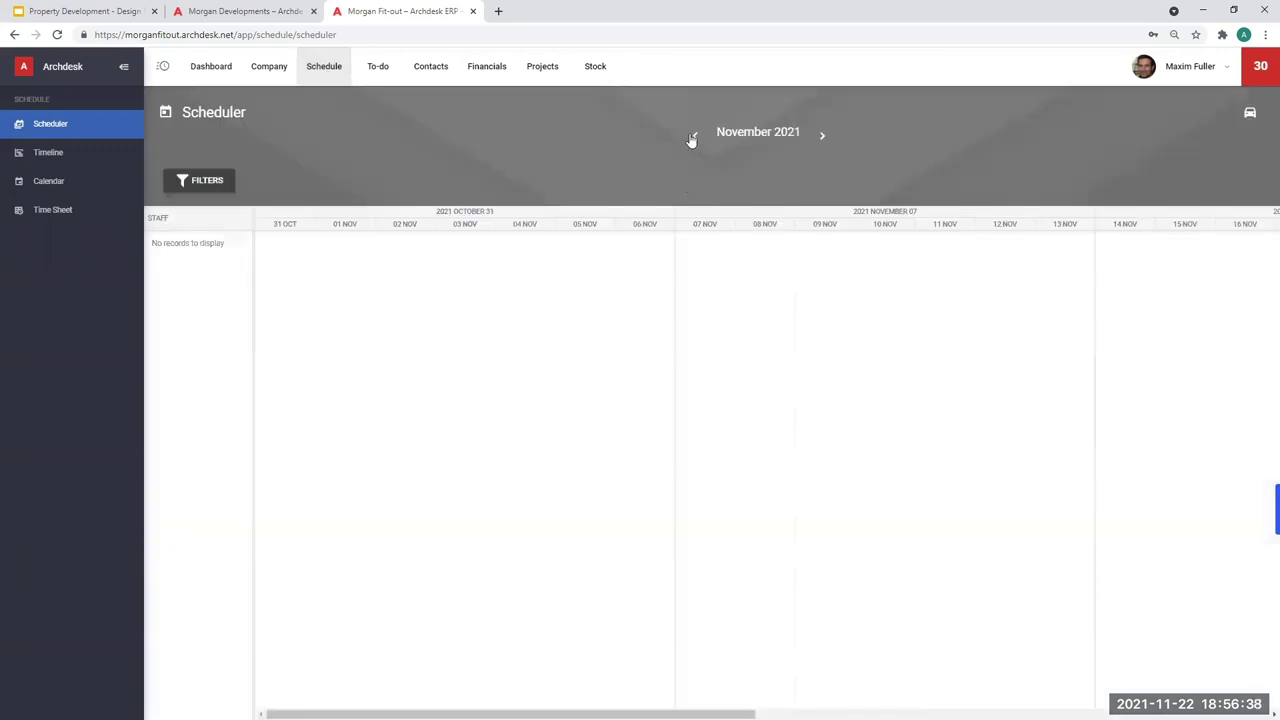
pyautogui.click(695, 138)
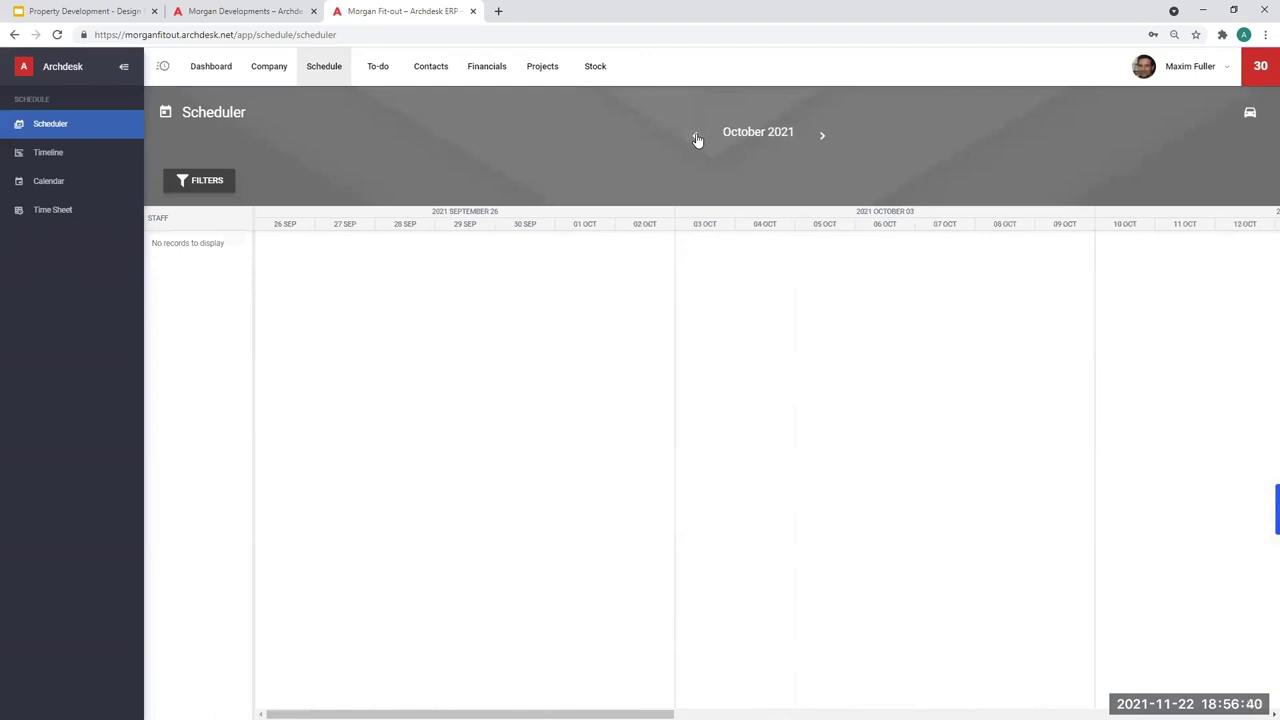
pyautogui.click(697, 139)
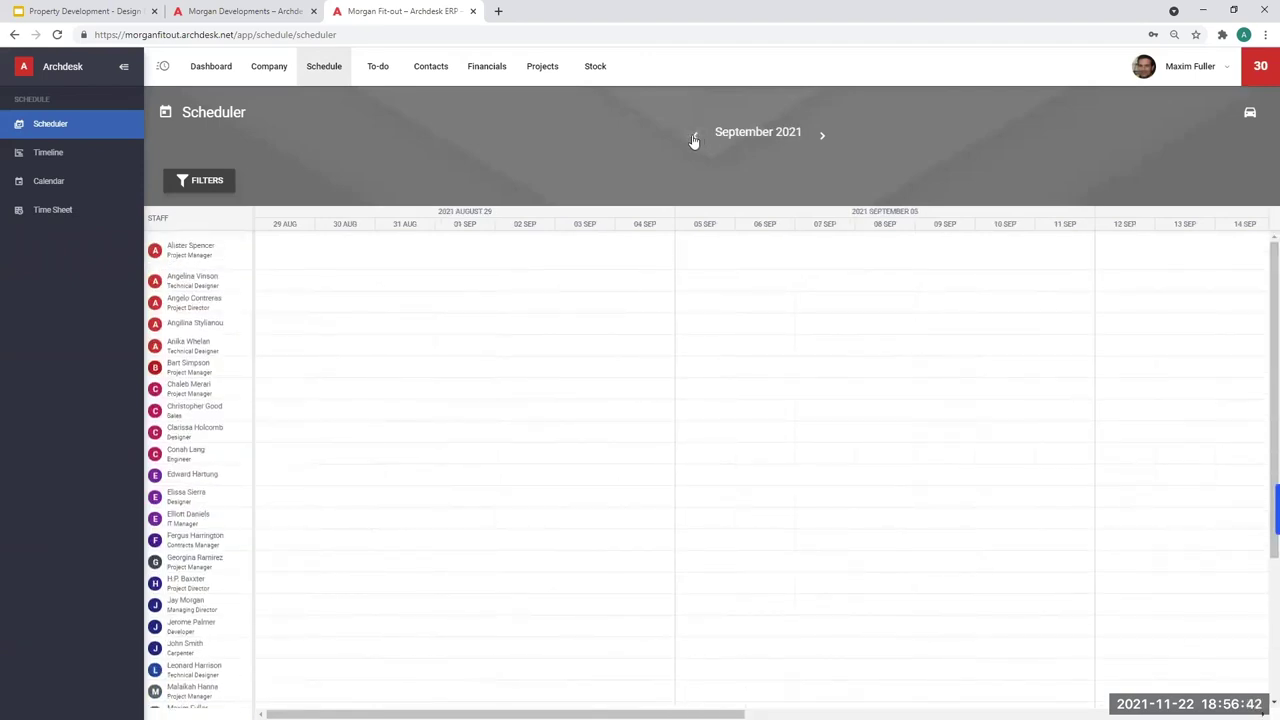
pyautogui.click(695, 138)
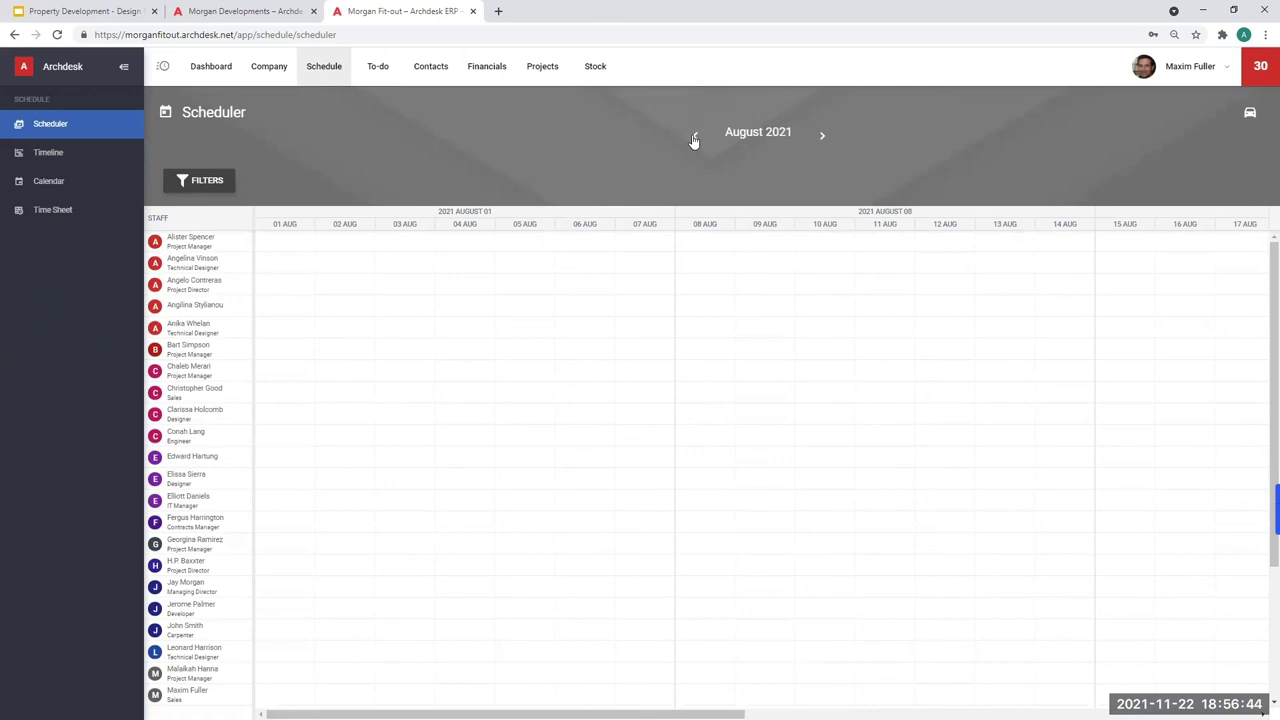
pyautogui.click(695, 139)
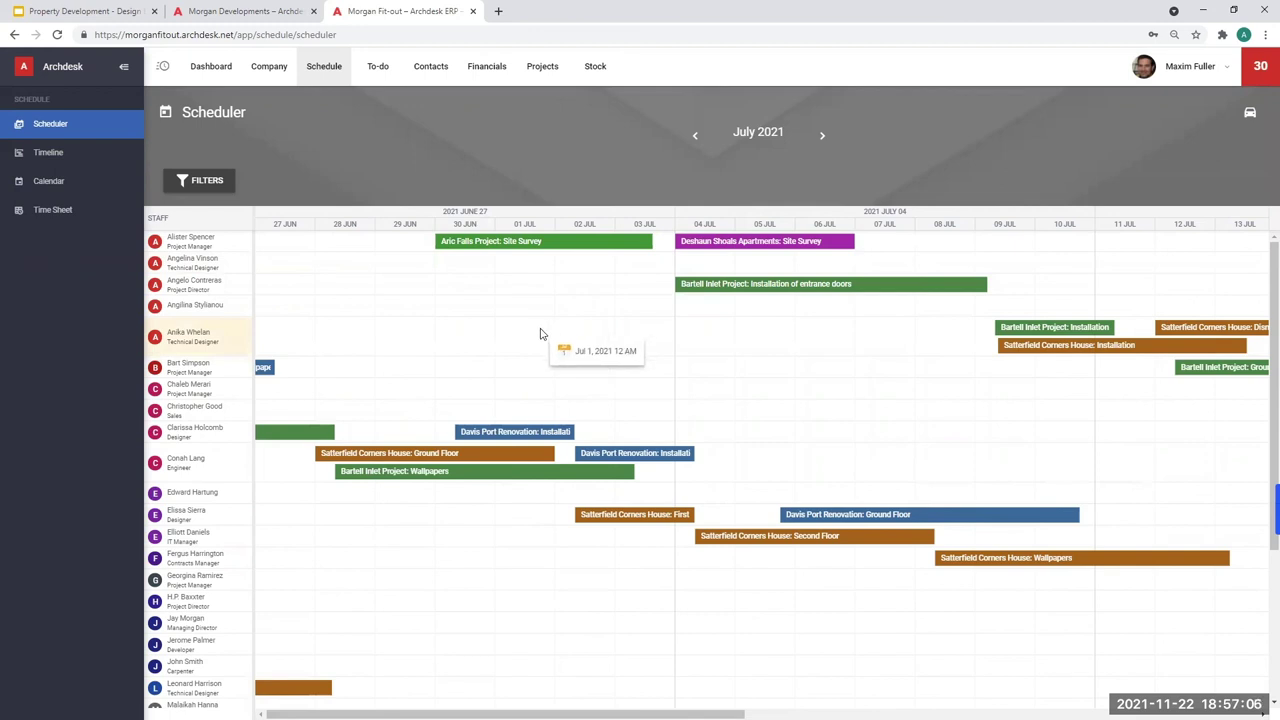
# View the Satterfield Corners House Ground Floor task's details, and check the new event types offered for a free early-July slot
pyautogui.click(463, 458)
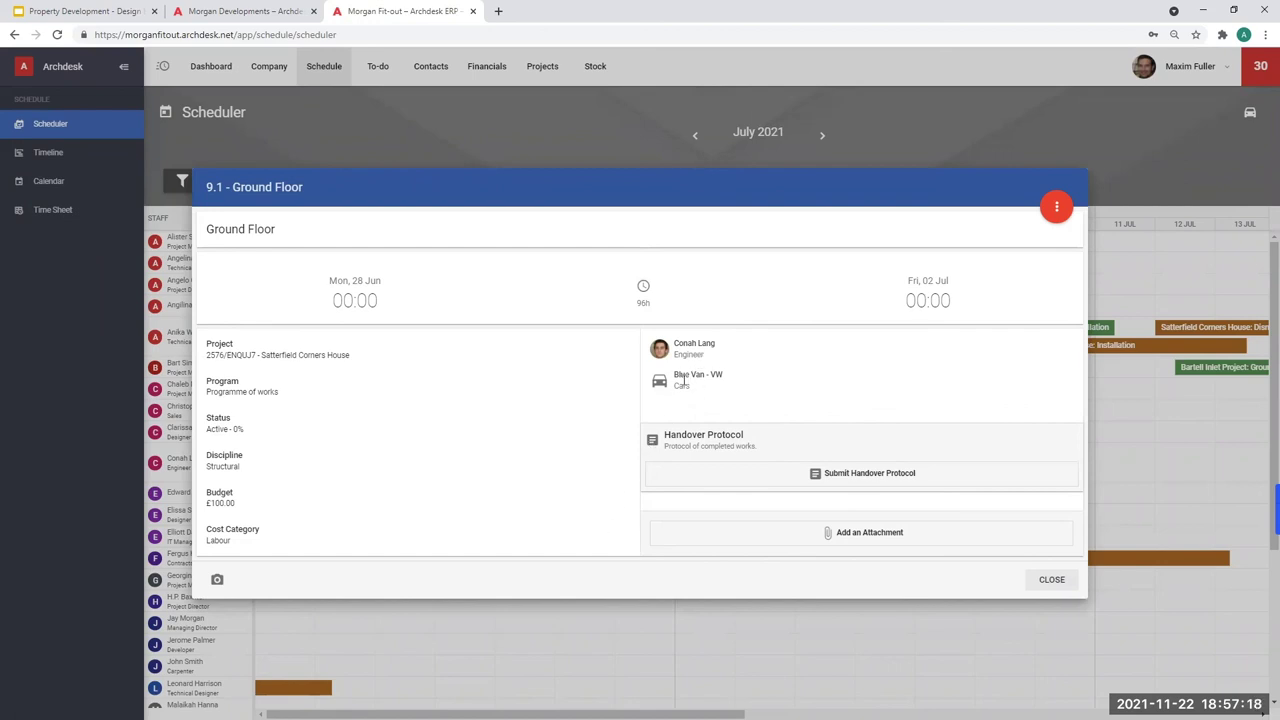
pyautogui.click(1060, 581)
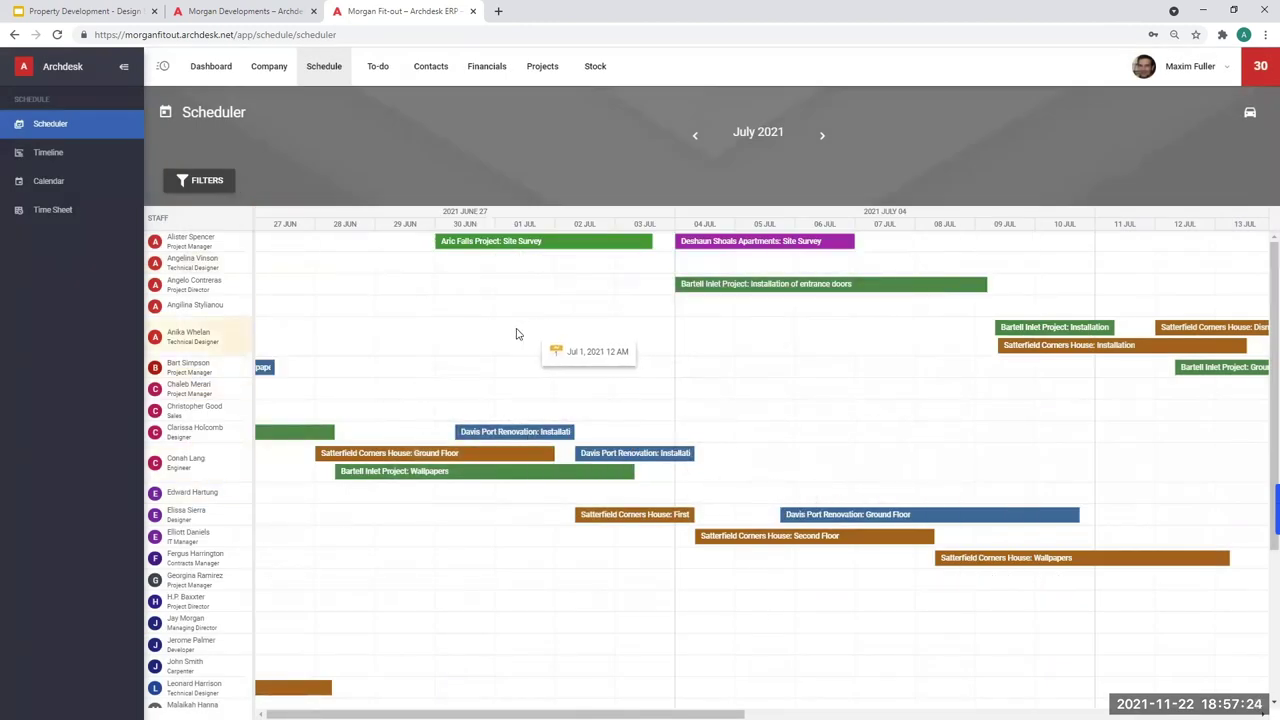
pyautogui.moveTo(500, 335); pyautogui.dragTo(615, 347)
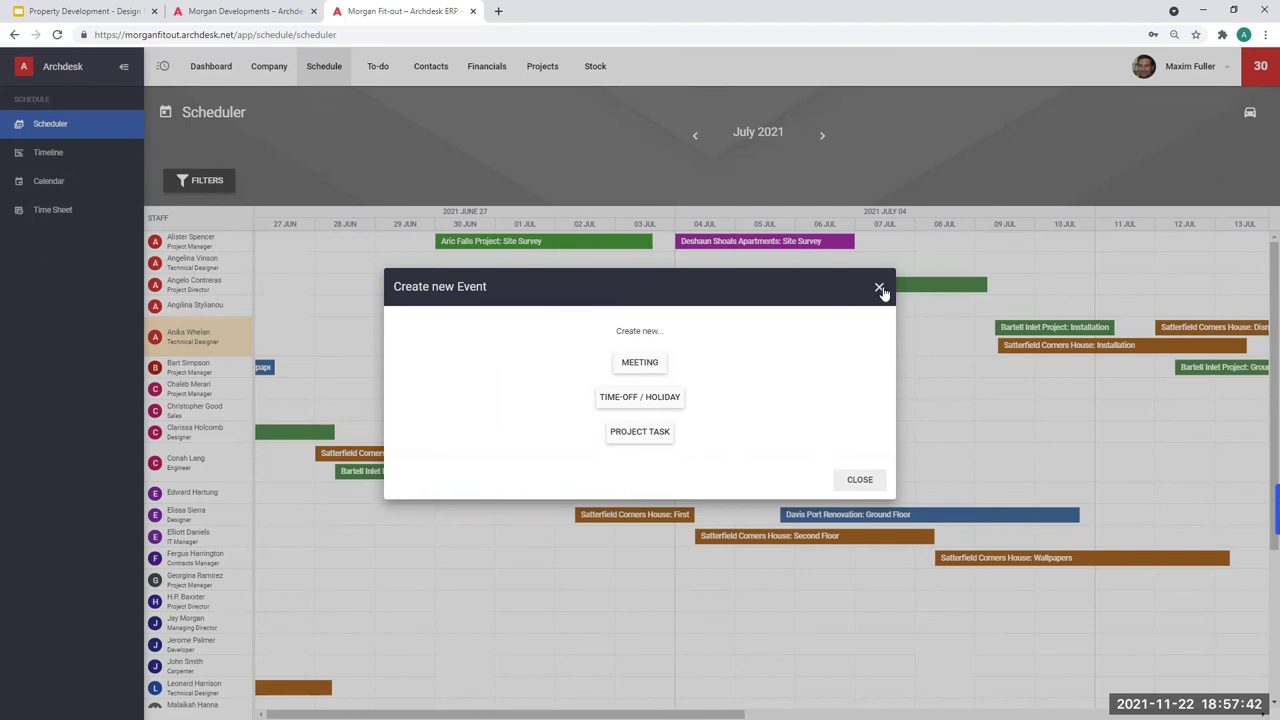
pyautogui.click(879, 290)
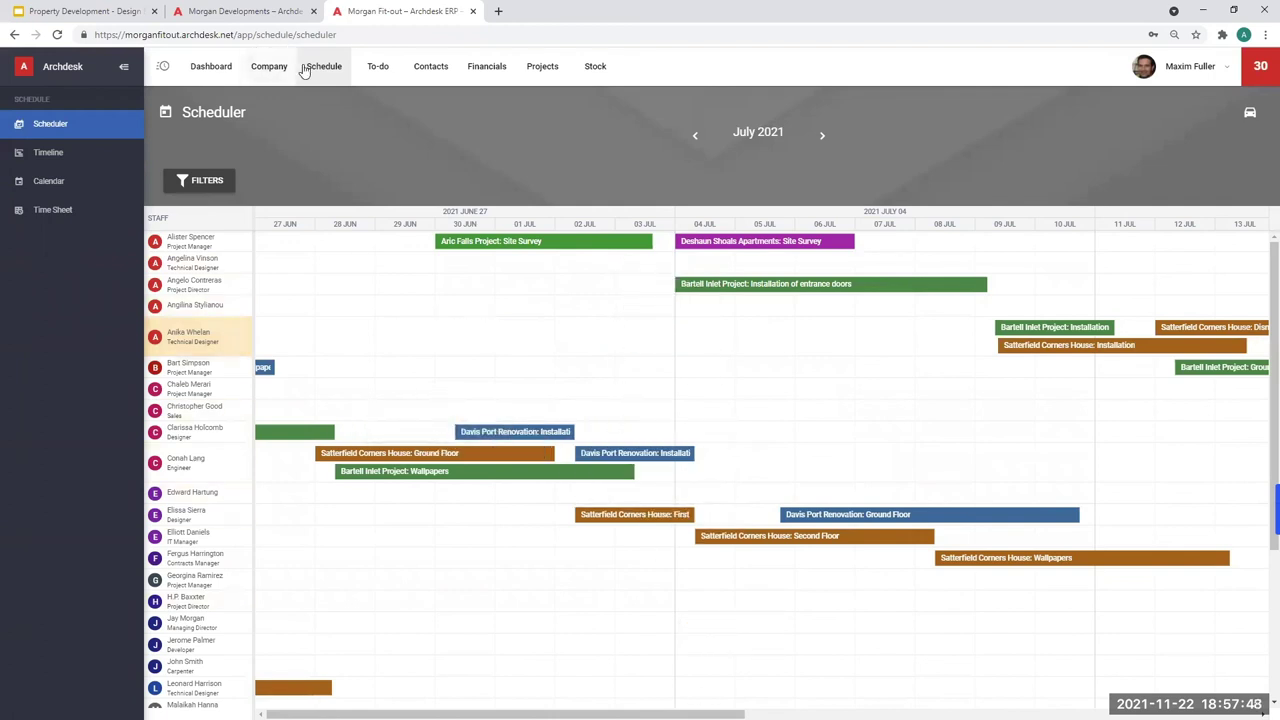
# Switch to the Property Development - Design Edit presentation in Google Slides and start the slideshow from the Archdesk Demonstration slide
pyautogui.click(107, 11)
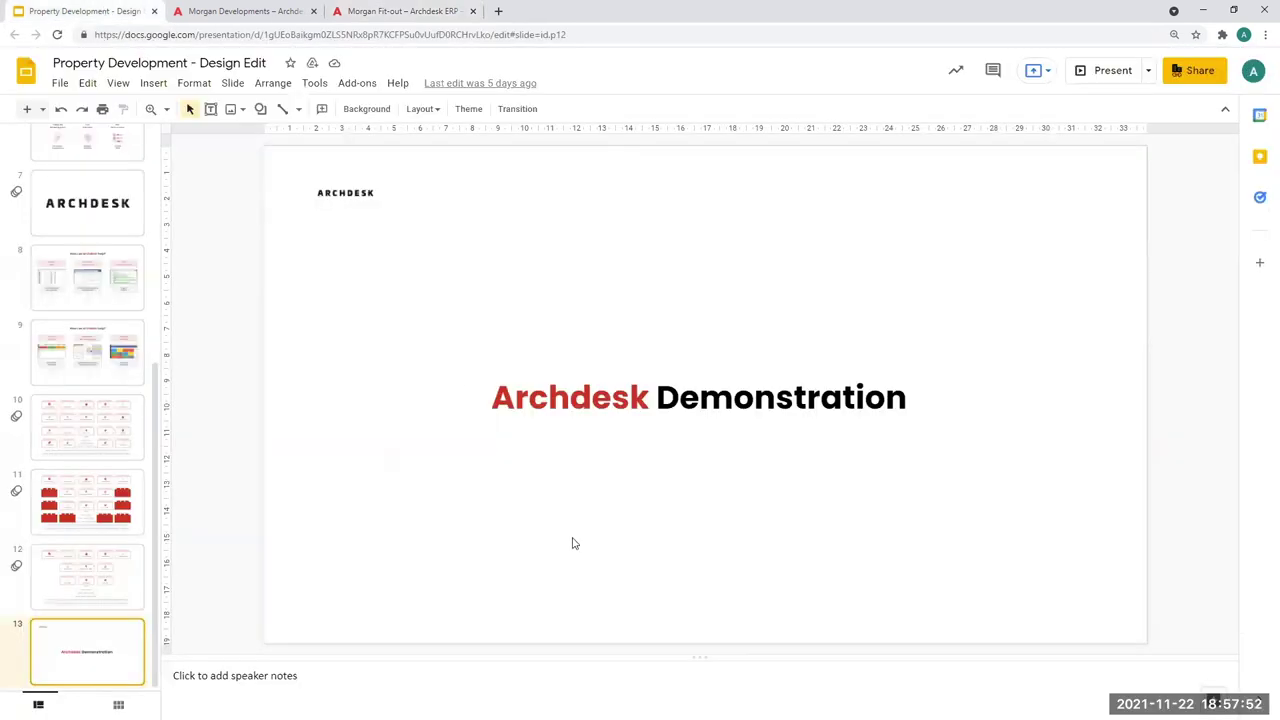
pyautogui.click(1112, 71)
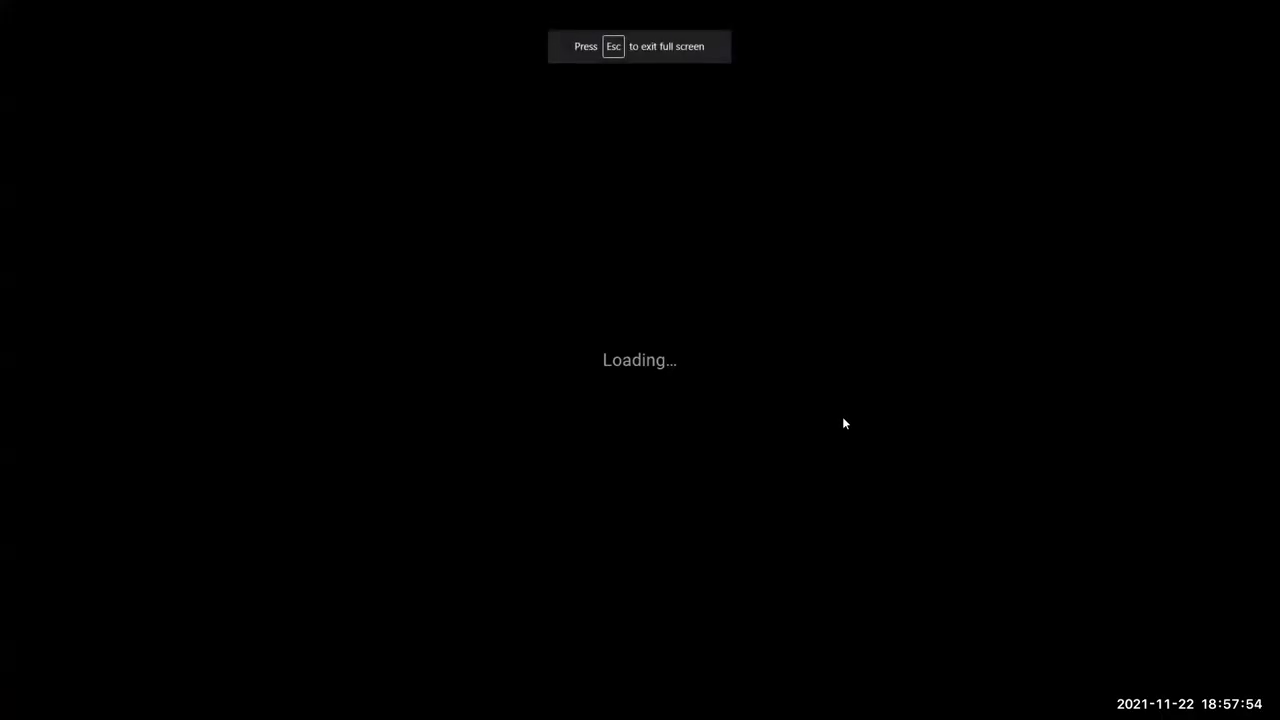